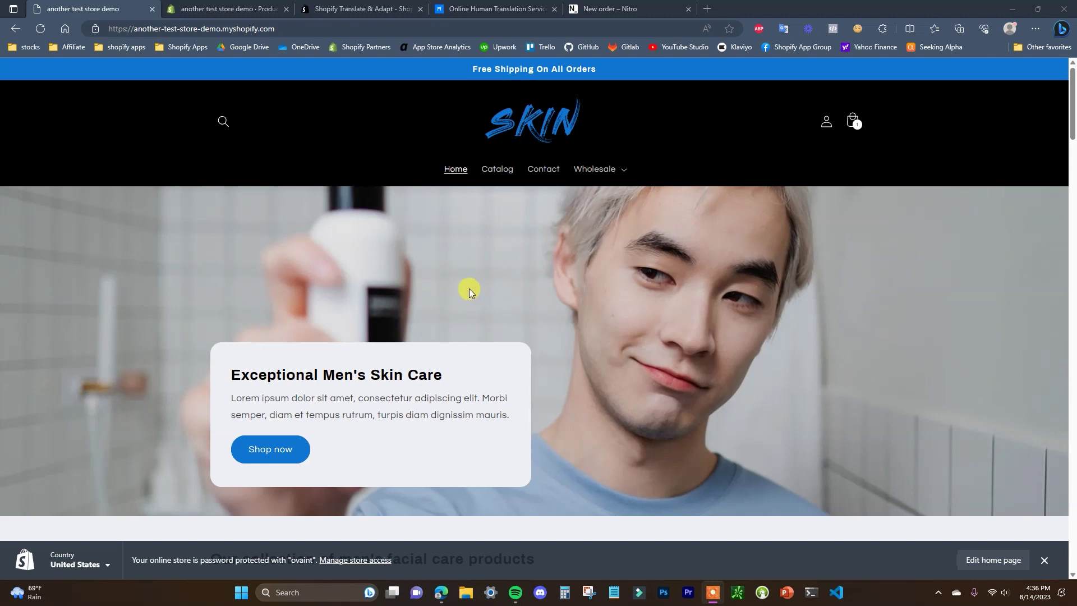
# Review the Translate & Adapt app listing and its app name
pyautogui.click(364, 11)
pyautogui.moveTo(210, 147); pyautogui.dragTo(266, 182)
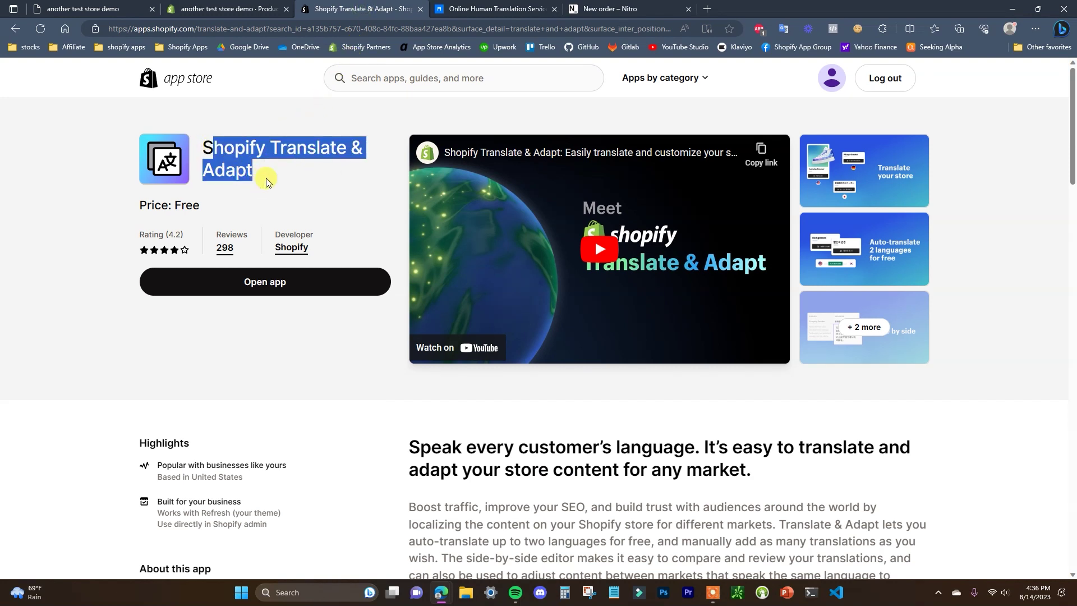
pyautogui.click(268, 179)
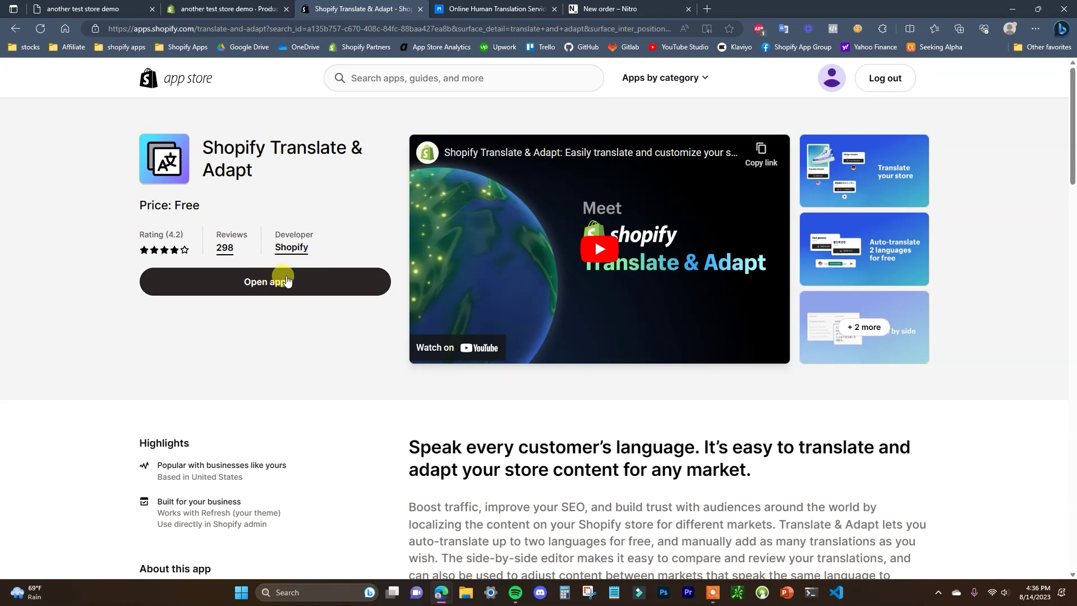
# From the SKIN Toner product admin, open the store Settings in a new tab
pyautogui.click(117, 5)
pyautogui.click(211, 8)
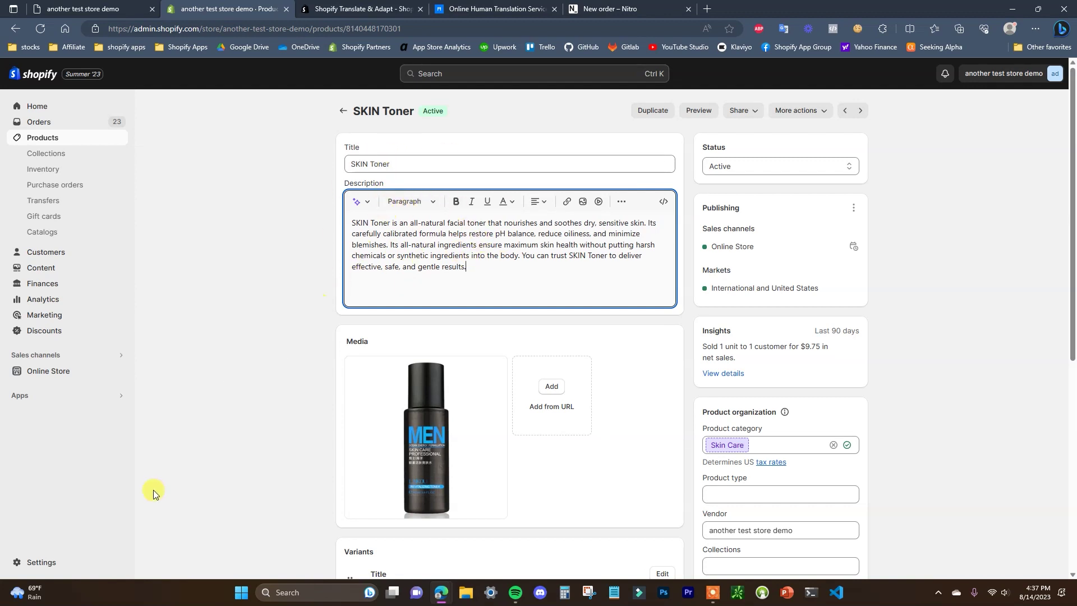
pyautogui.keyDown('ctrl'); pyautogui.click(41, 563); pyautogui.keyUp('ctrl')
pyautogui.click(336, 9)
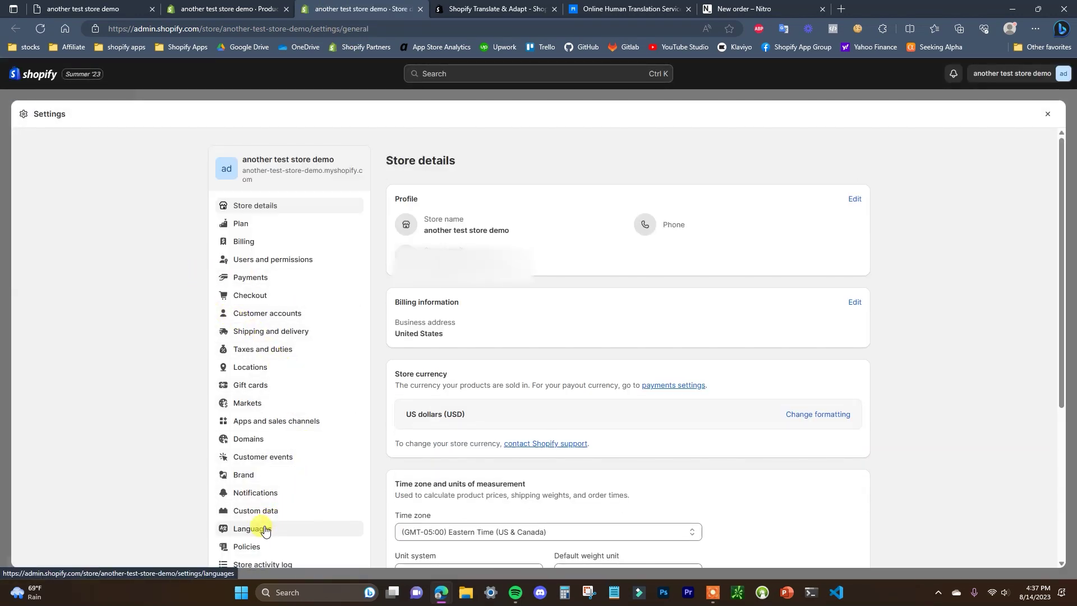
# In Languages settings, start adding a language and choose German
pyautogui.click(265, 529)
pyautogui.scroll(-2, 805, 348)
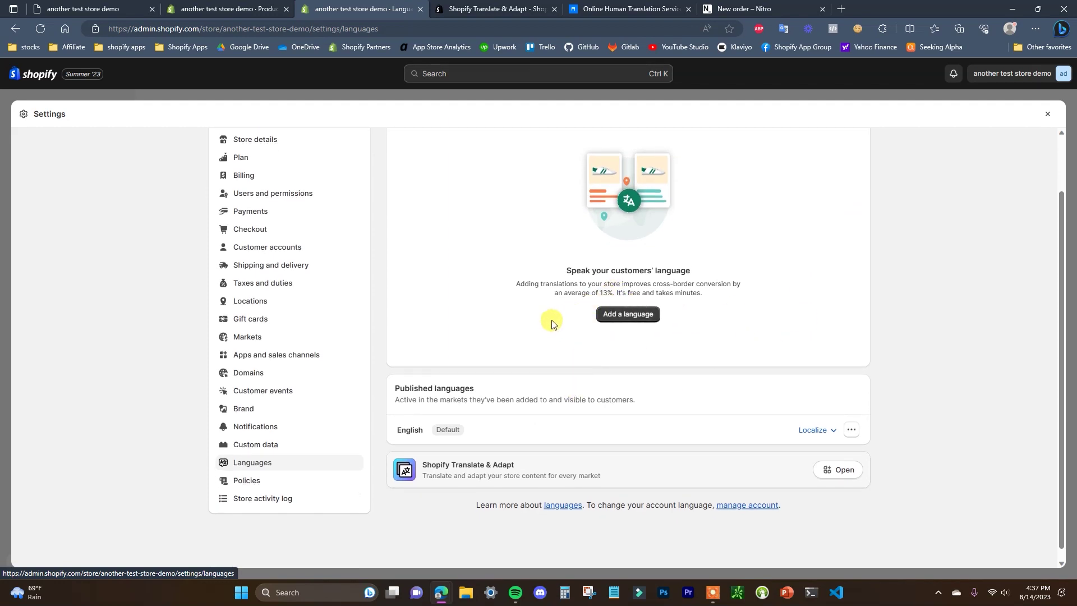
pyautogui.scroll(2, 623, 323)
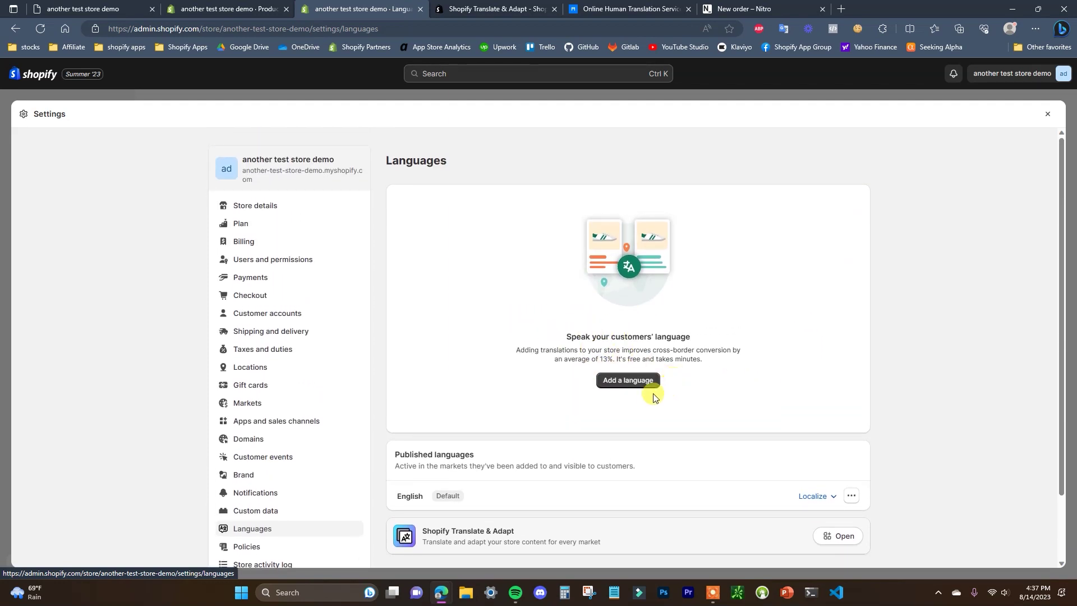
pyautogui.click(634, 387)
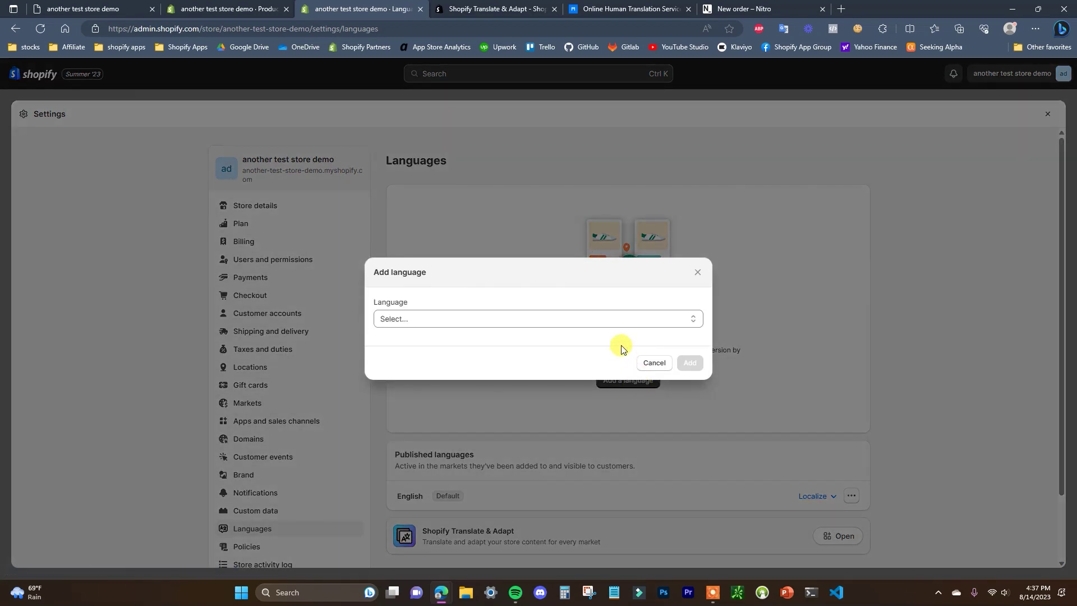
pyautogui.click(661, 319)
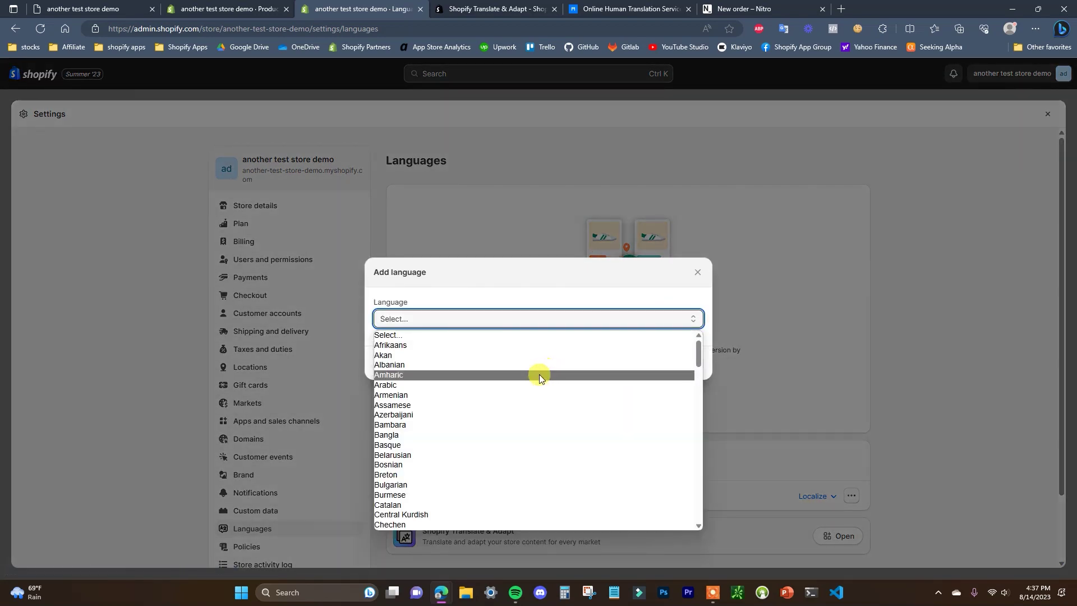
pyautogui.scroll(-5, 528, 380)
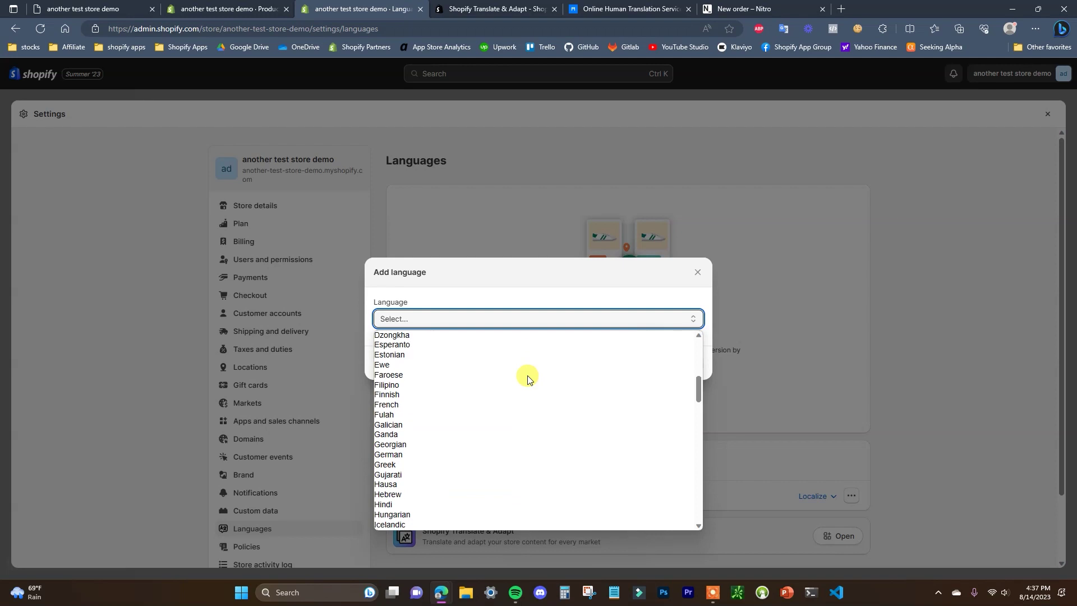
pyautogui.click(399, 454)
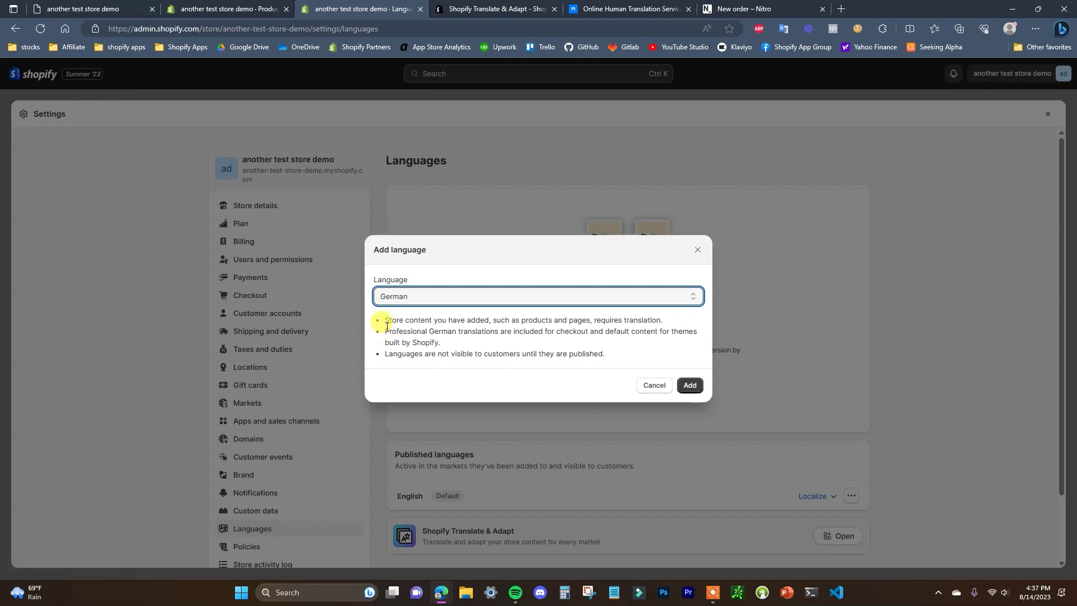
# Read the translation and publishing notes for German, then confirm adding it
pyautogui.moveTo(385, 320); pyautogui.dragTo(682, 315)
pyautogui.click(682, 315)
pyautogui.moveTo(379, 327); pyautogui.dragTo(464, 344)
pyautogui.click(463, 344)
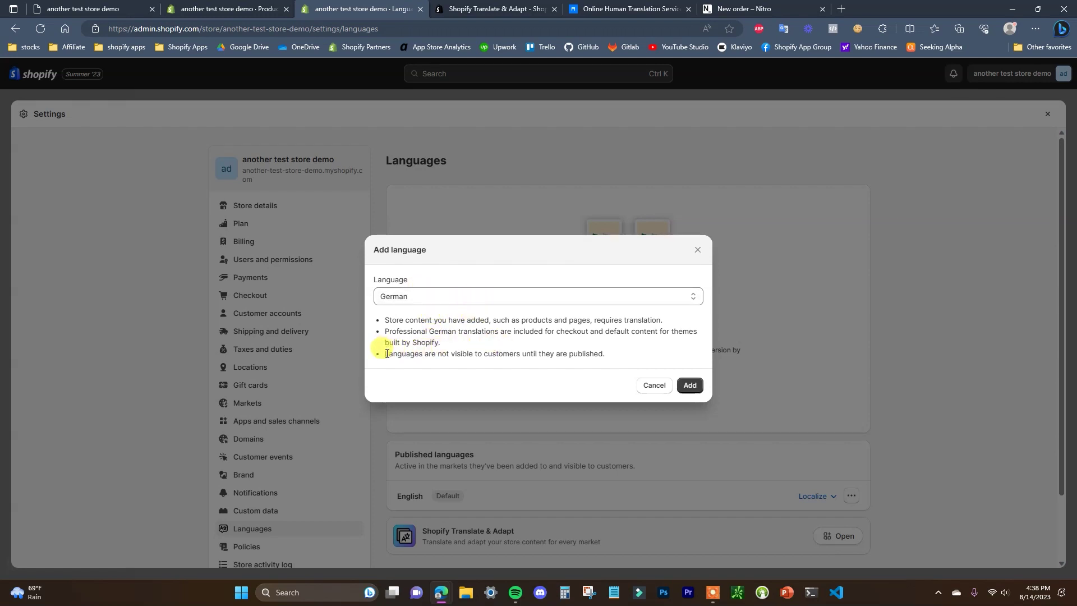
pyautogui.tripleClick(615, 355)
pyautogui.click(619, 357)
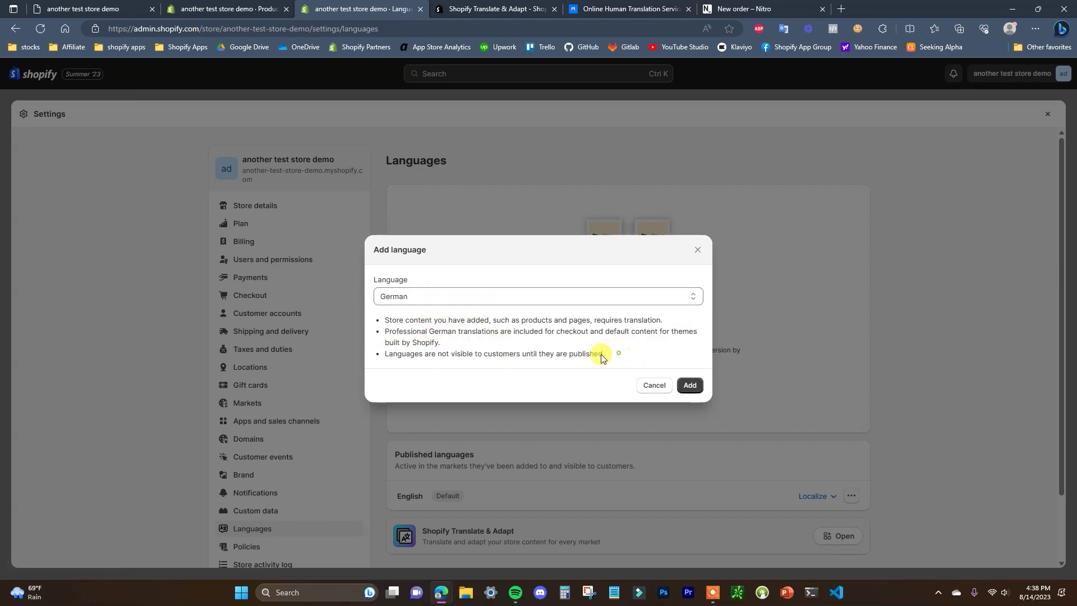
pyautogui.click(695, 386)
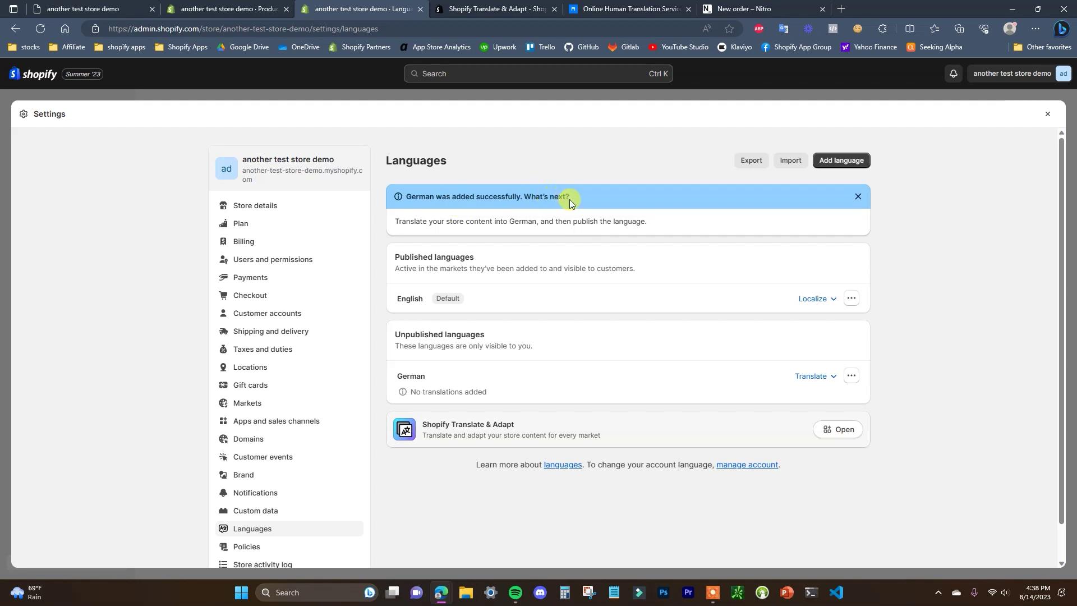
# Open the Translate & Adapt app from the Languages page
pyautogui.moveTo(392, 220); pyautogui.dragTo(682, 222)
pyautogui.click(645, 220)
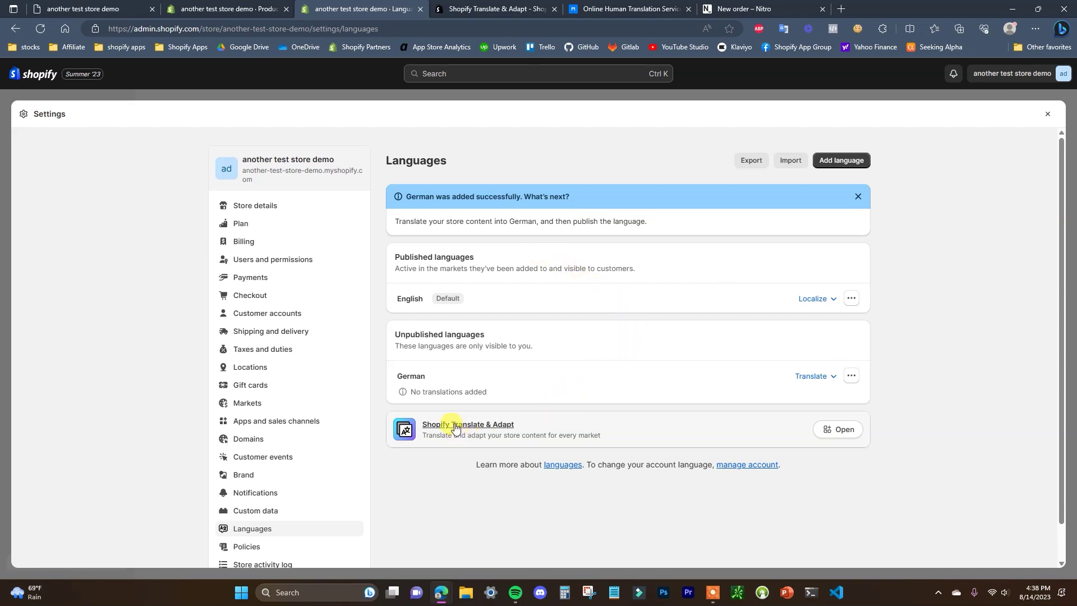
pyautogui.click(835, 439)
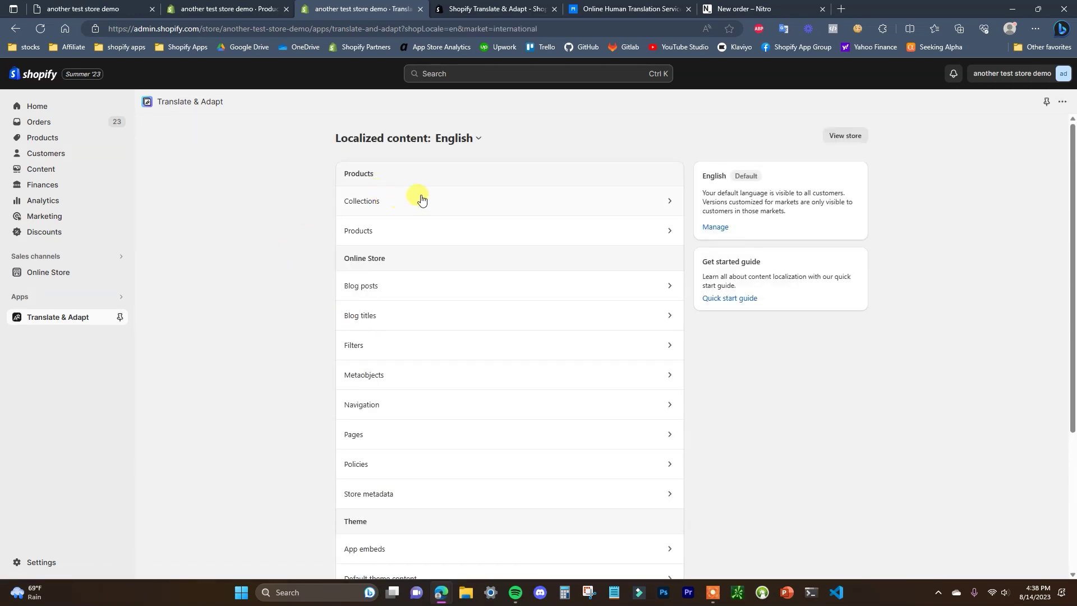
# Compare the SKIN Toner product page with the Translate & Adapt content list
pyautogui.click(279, 15)
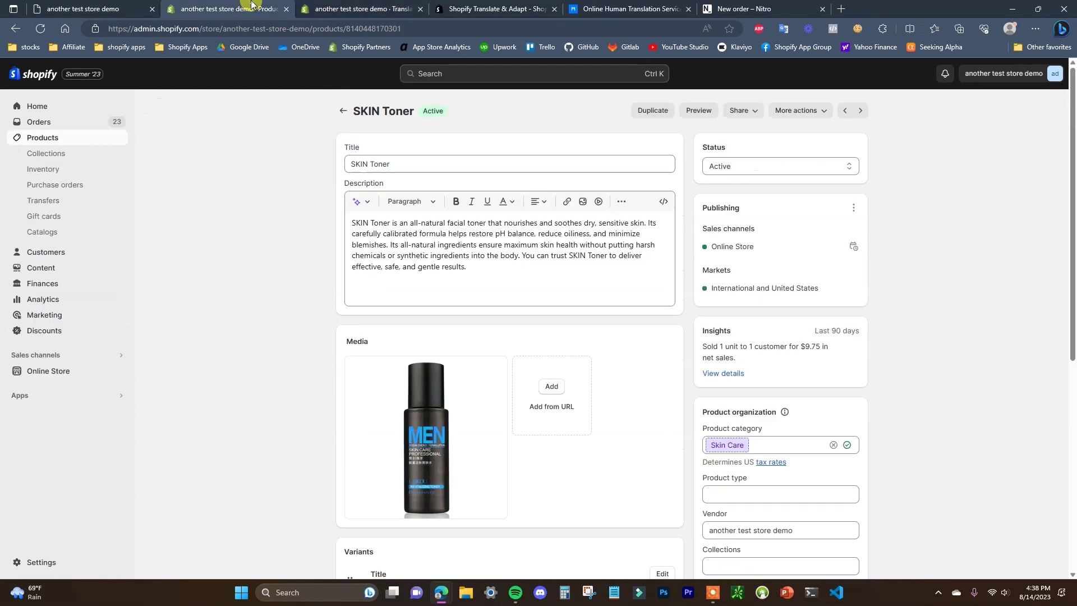
pyautogui.click(363, 6)
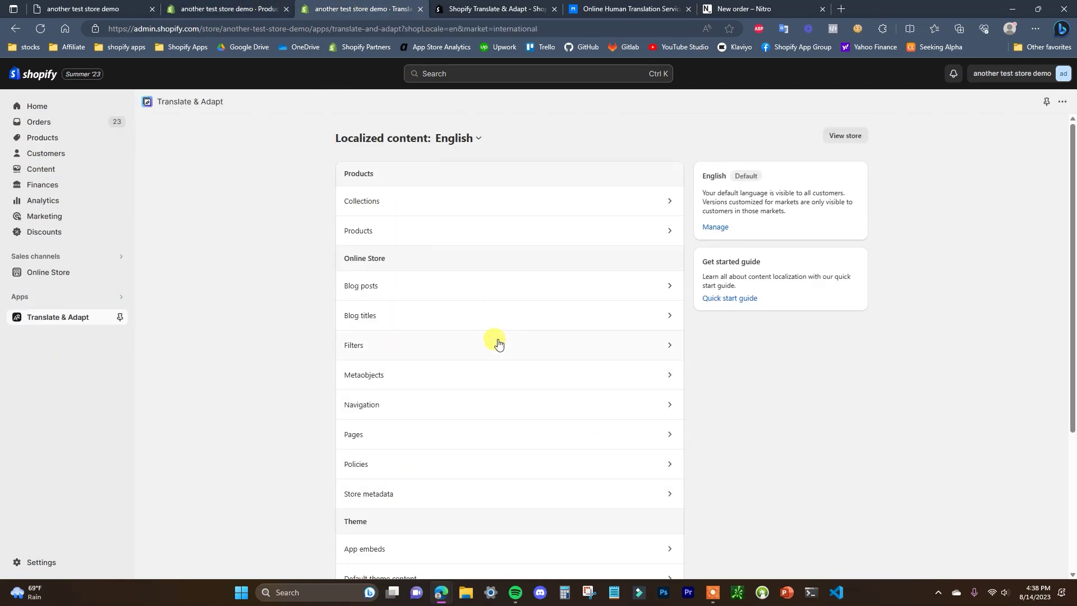
pyautogui.scroll(-5, 525, 270)
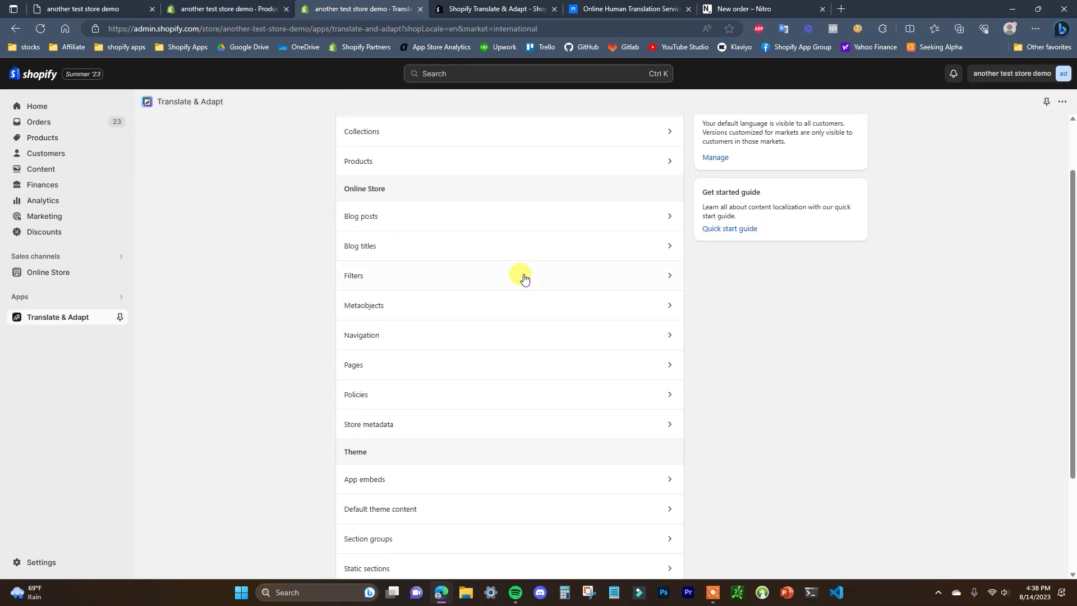
pyautogui.scroll(5, 574, 339)
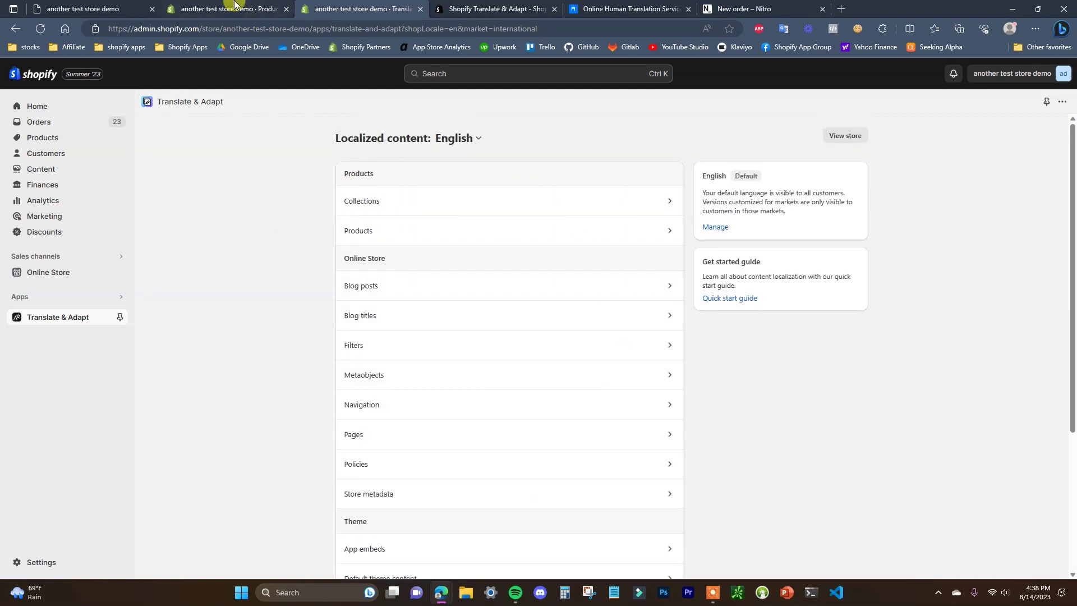
pyautogui.click(234, 7)
pyautogui.click(328, 4)
# Select SKIN Toner from the Products list in Translate & Adapt
pyautogui.click(487, 234)
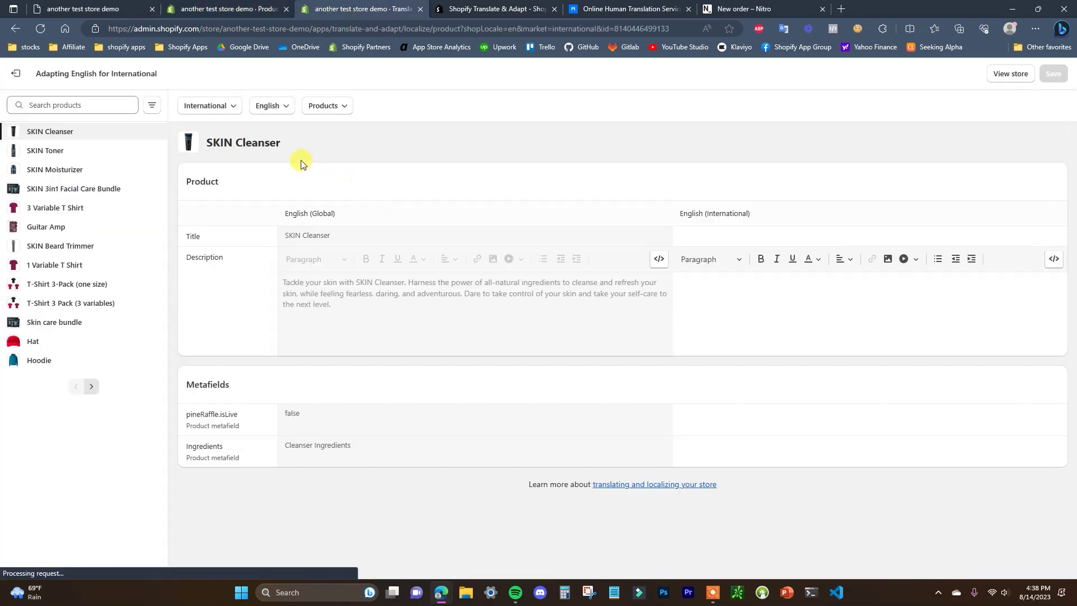
pyautogui.click(84, 153)
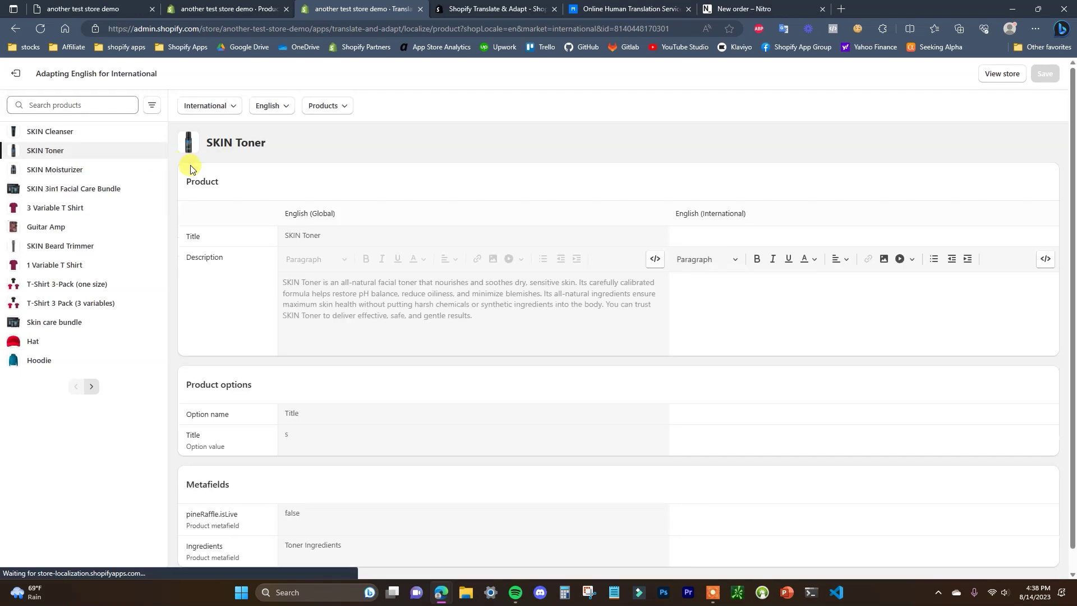
pyautogui.click(227, 8)
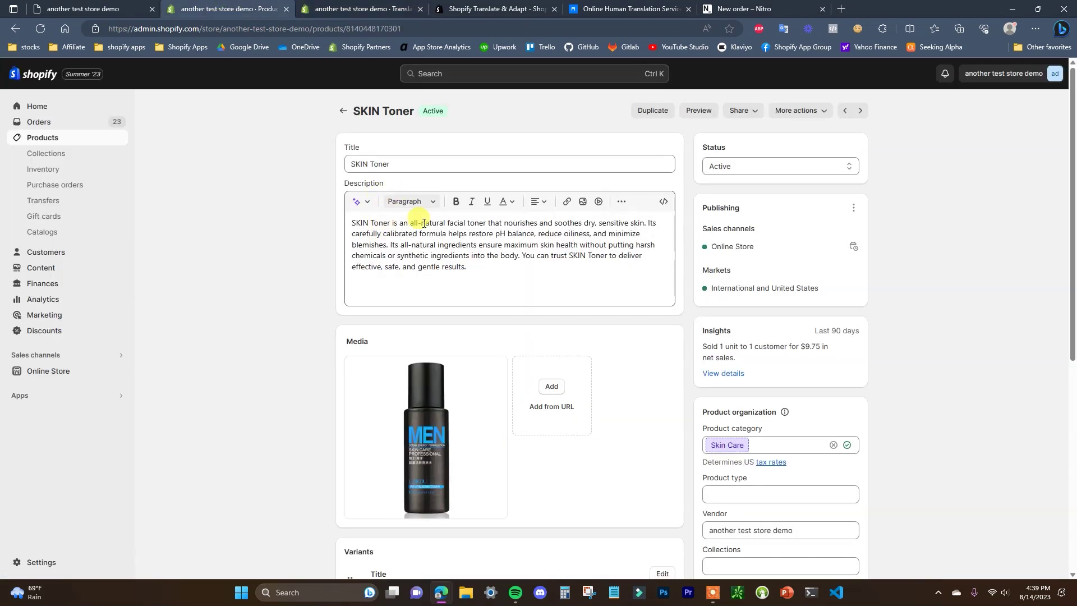
pyautogui.hotkey('ctrl', 'Tab')
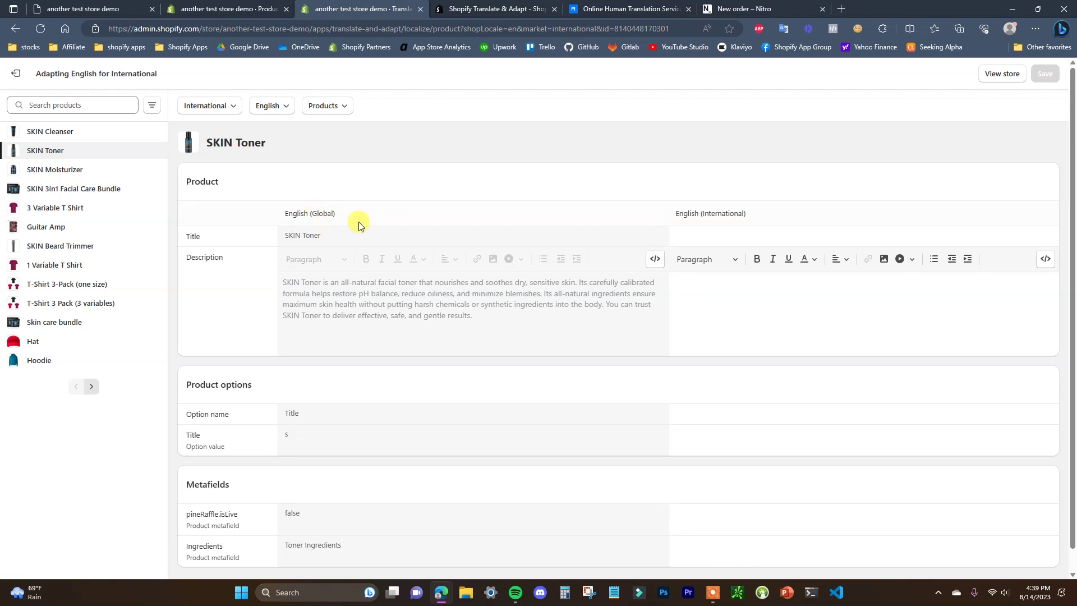
# Switch the editor language to German and open SKIN Toner's German translations
pyautogui.click(284, 109)
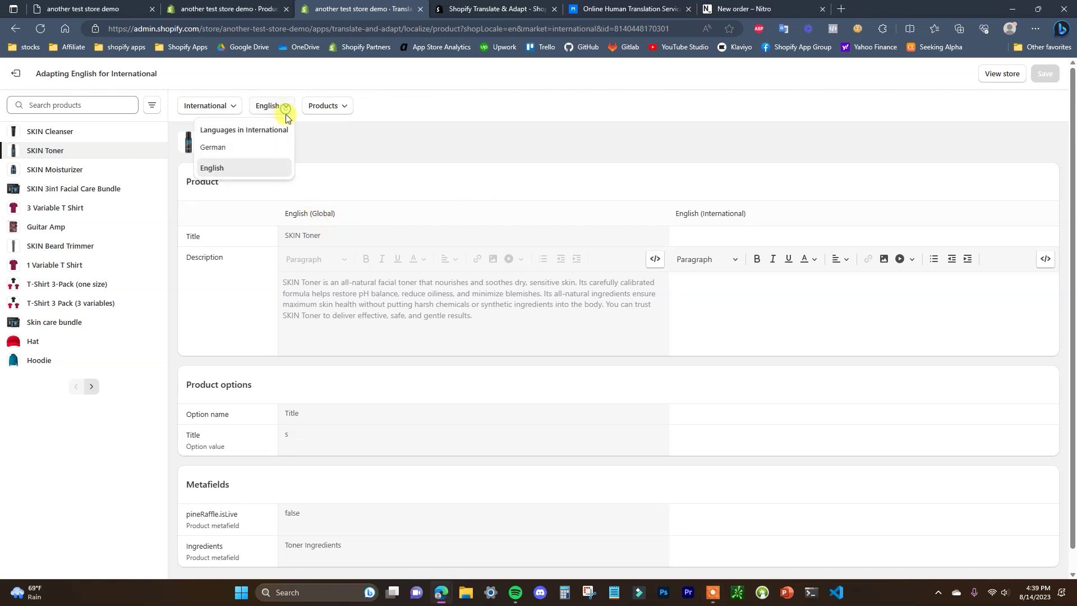
pyautogui.click(256, 150)
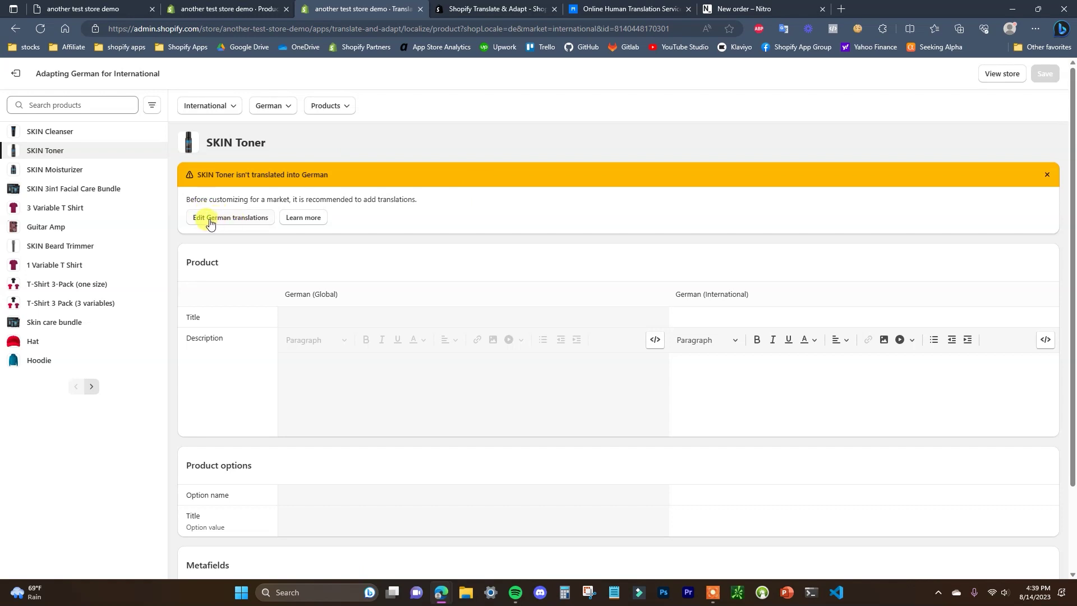
pyautogui.click(230, 218)
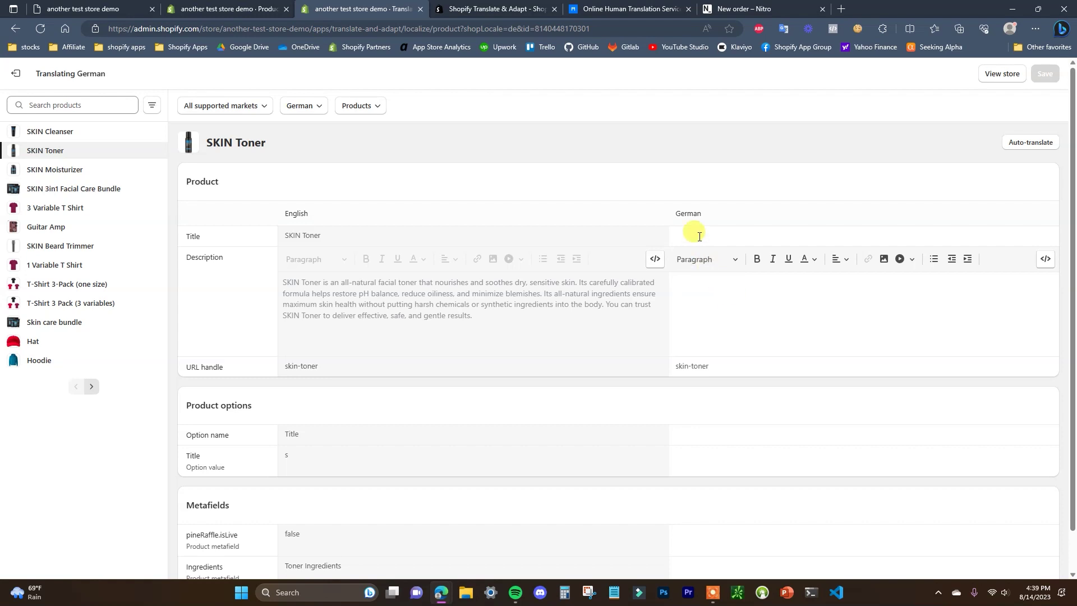
pyautogui.scroll(-1, 736, 318)
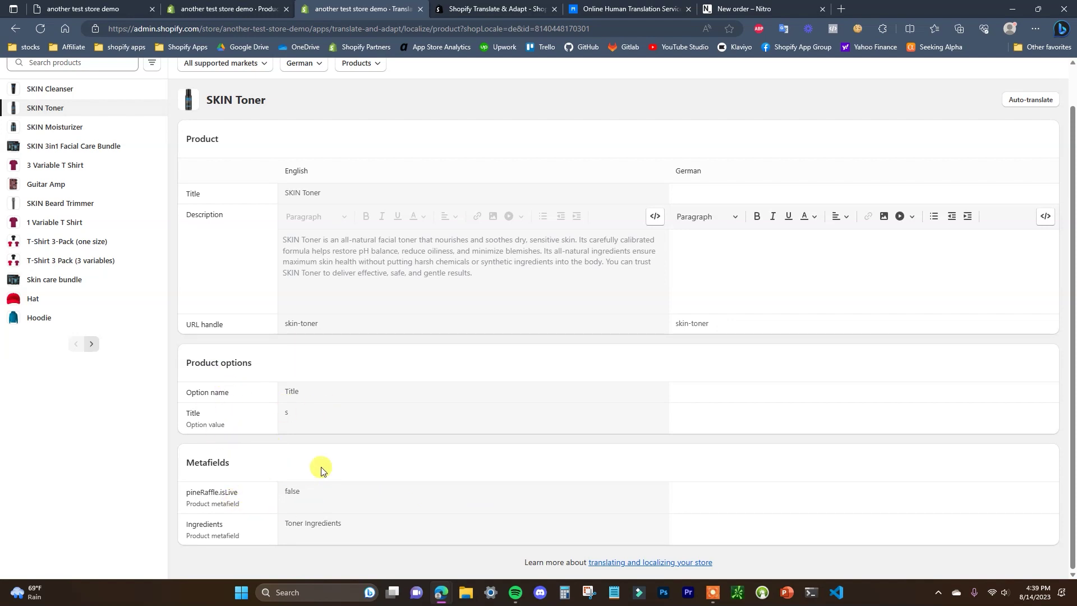
pyautogui.scroll(1, 430, 493)
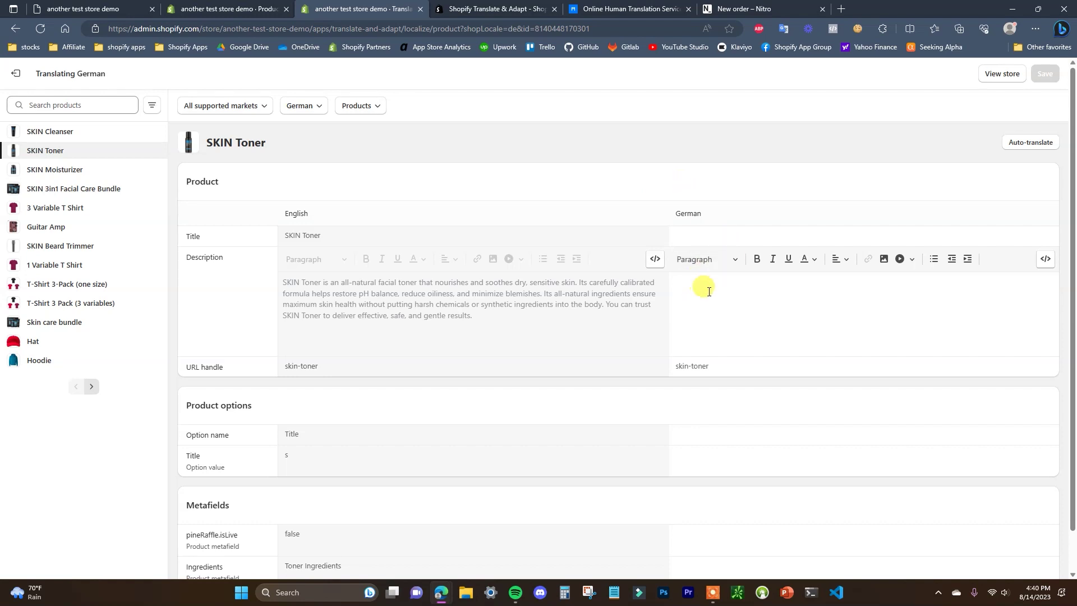
# Open a Nitro new translation order via Alconost and check the $25.00 balance
pyautogui.click(629, 9)
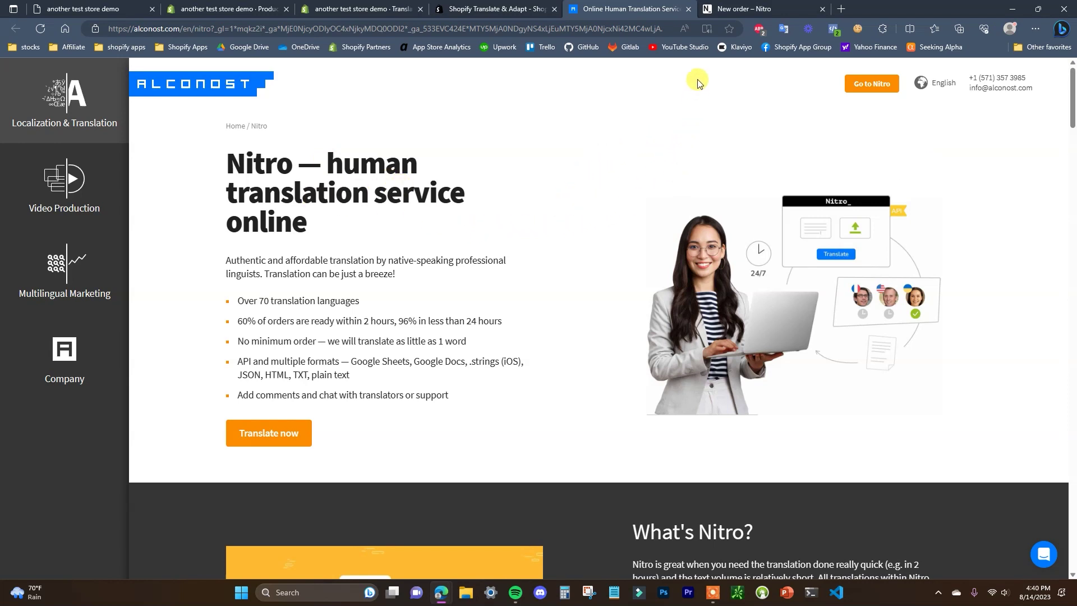
pyautogui.click(689, 10)
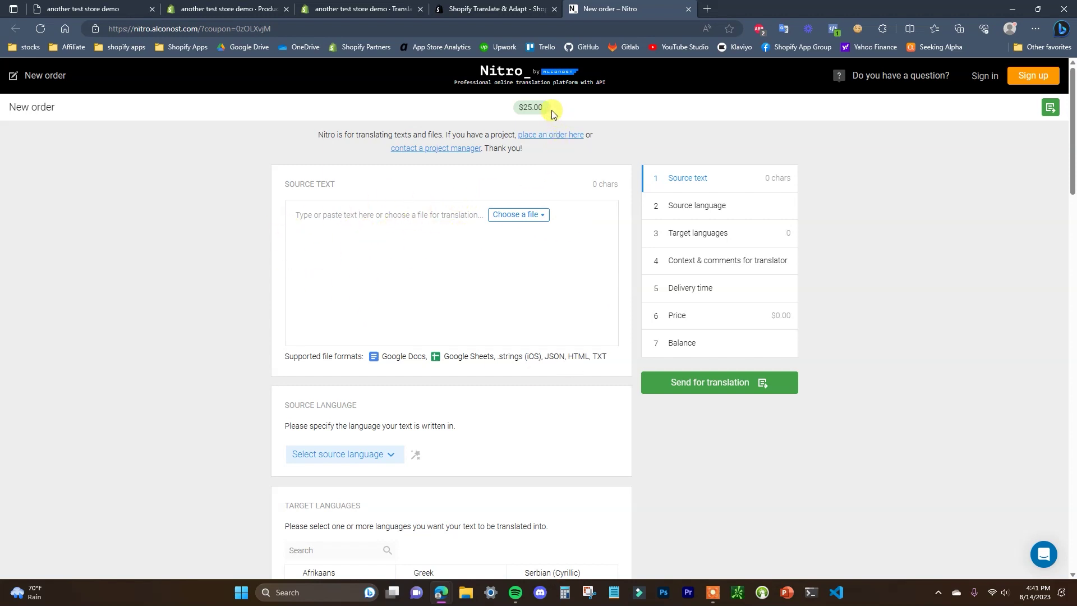
pyautogui.moveTo(542, 107); pyautogui.dragTo(520, 114)
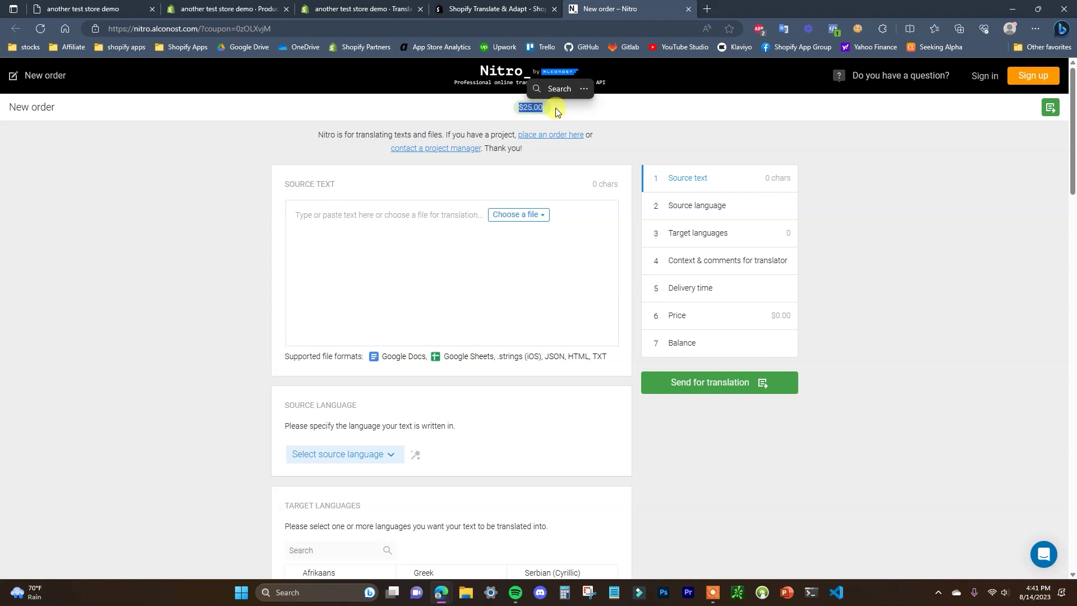
pyautogui.click(588, 123)
pyautogui.scroll(-7, 842, 395)
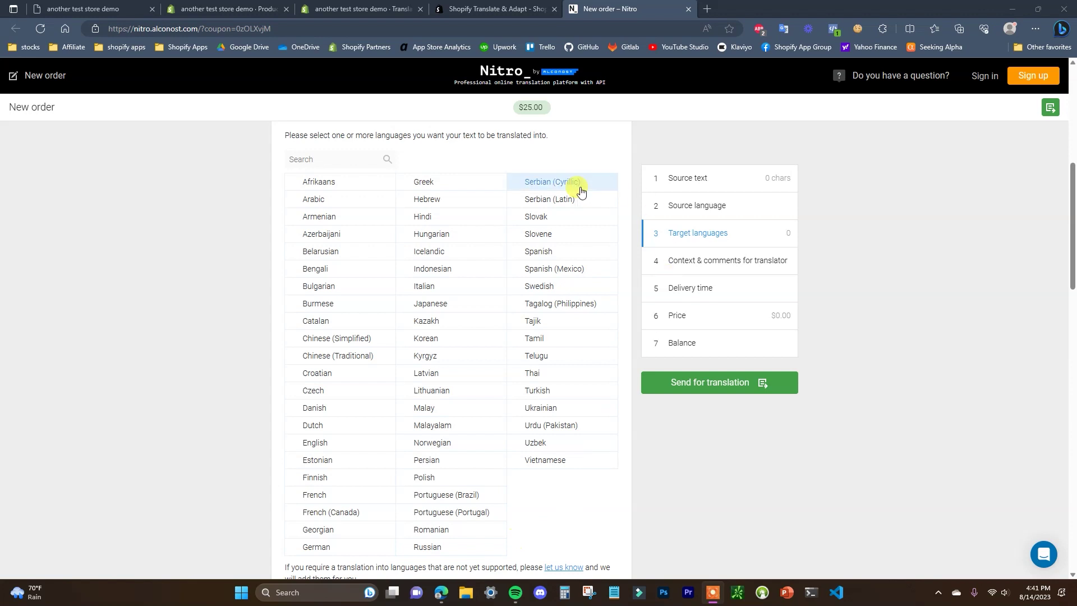
pyautogui.scroll(3, 497, 370)
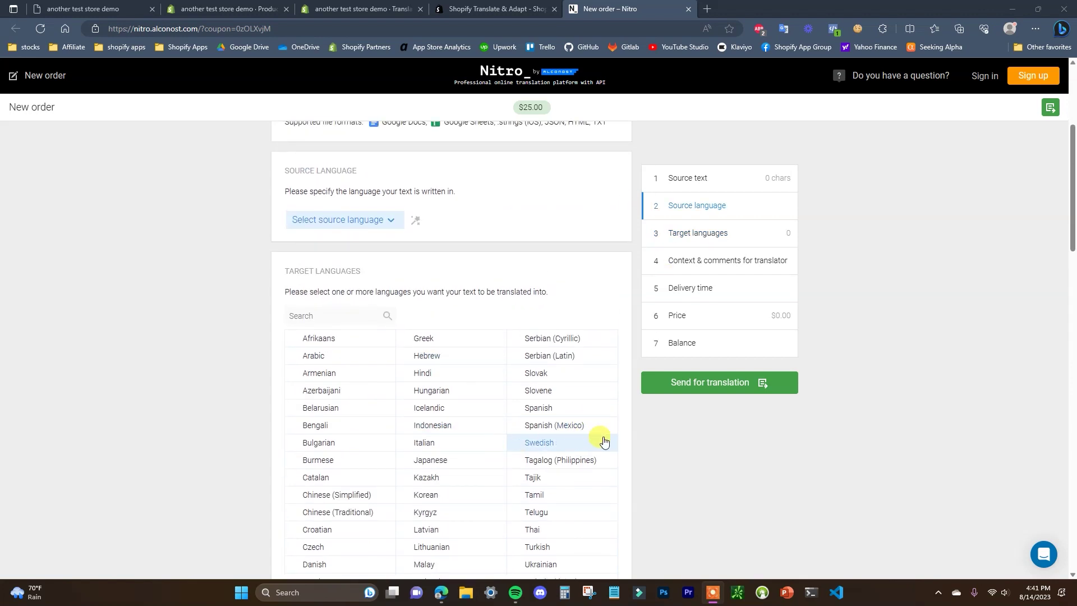
pyautogui.scroll(4, 594, 436)
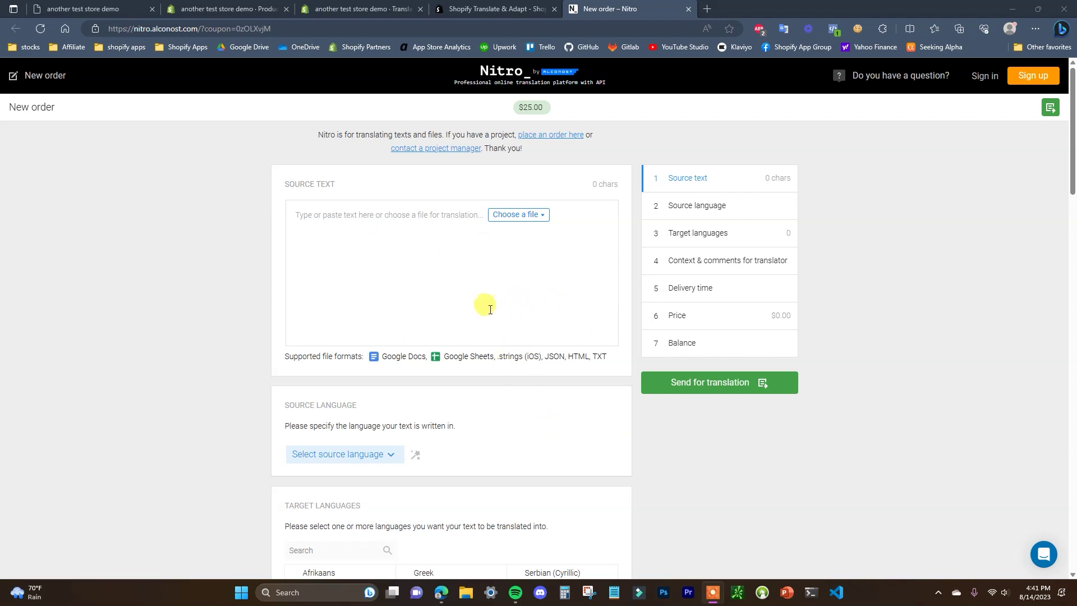
pyautogui.click(407, 8)
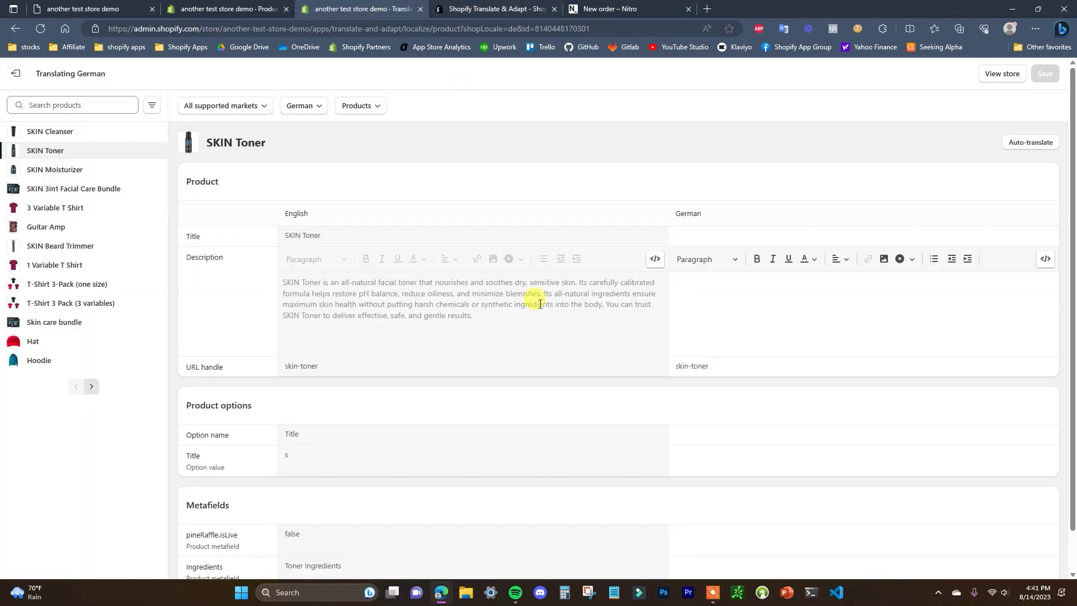
# Copy SKIN Toner's English description and paste it as the Nitro source text
pyautogui.moveTo(474, 316); pyautogui.dragTo(279, 281)
pyautogui.hotkey('ctrl', 'c')
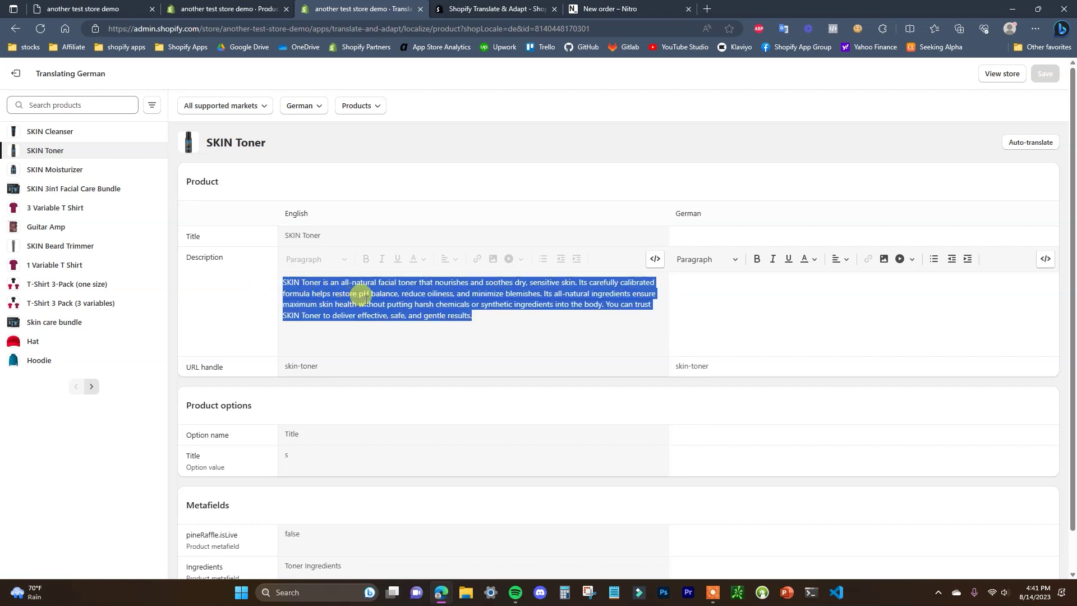
pyautogui.click(611, 8)
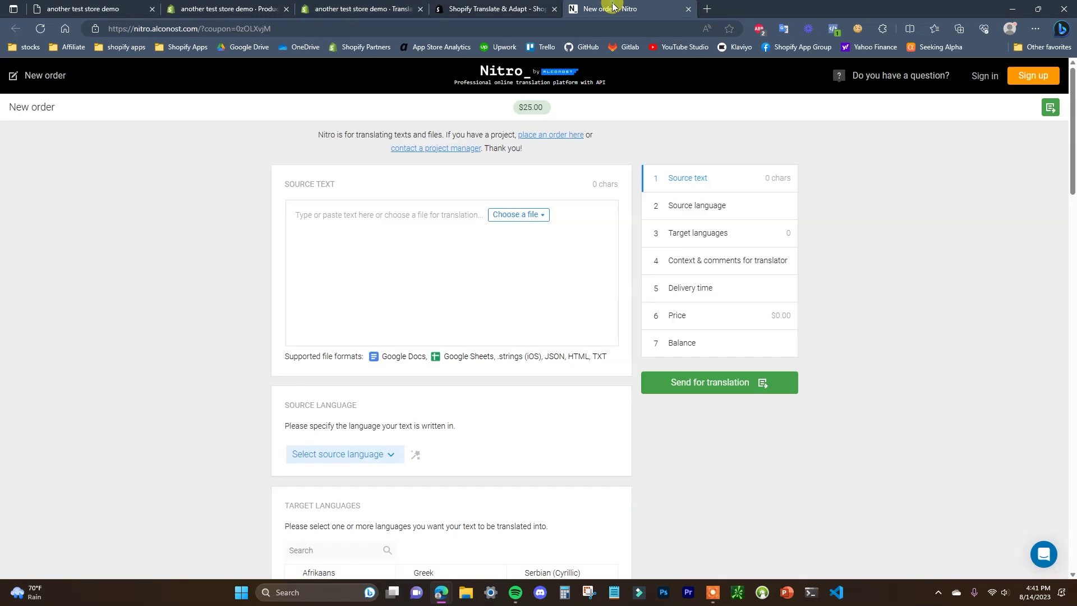
pyautogui.click(333, 214)
pyautogui.hotkey('ctrl', 'v')
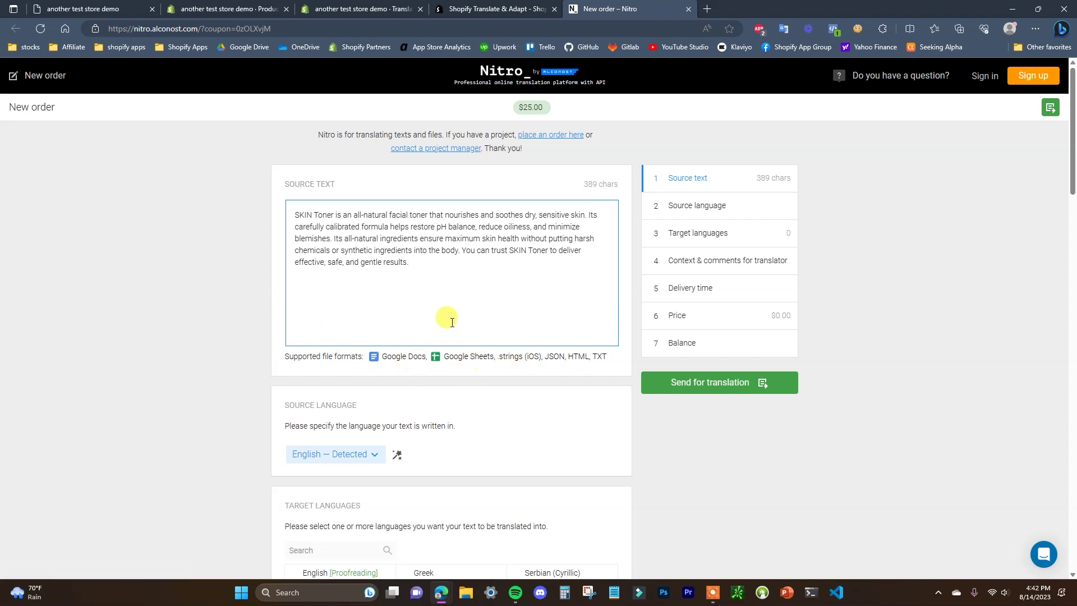
# Check the pasted 389-character source text against the Shopify description
pyautogui.click(379, 6)
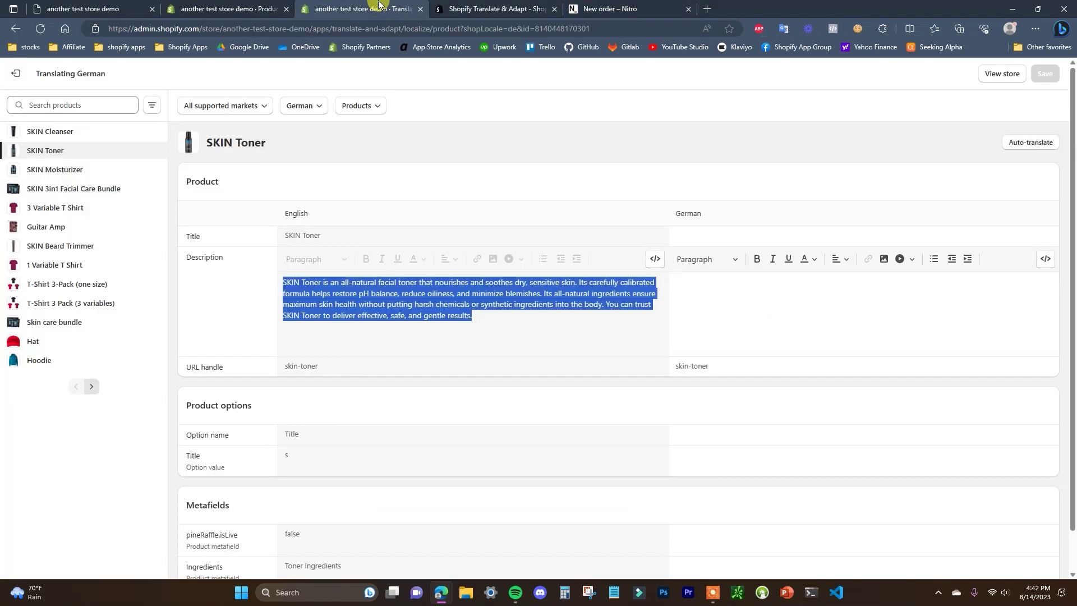
pyautogui.click(627, 8)
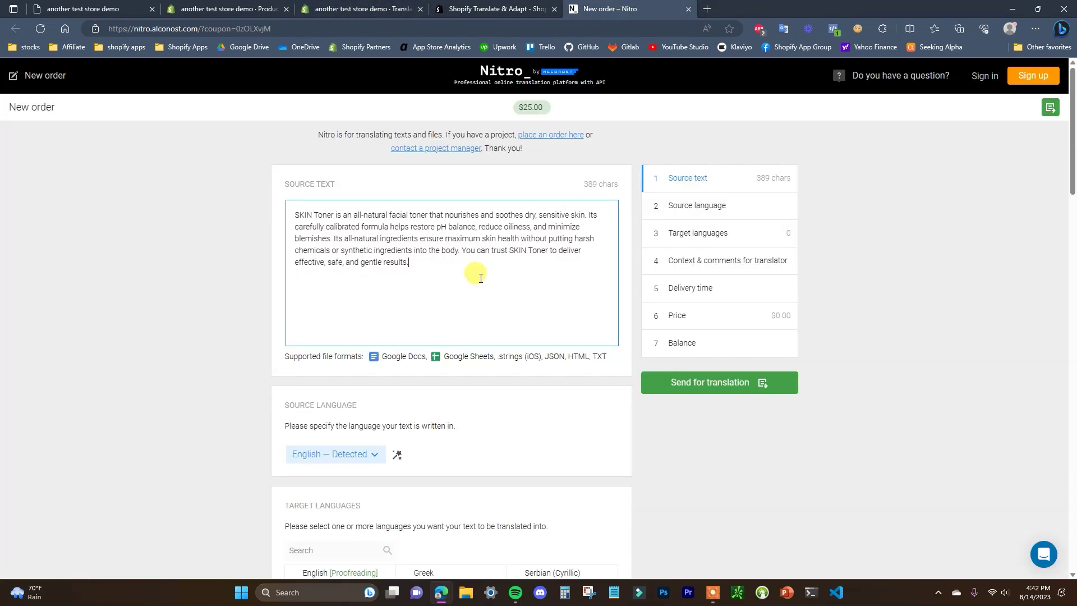
pyautogui.click(402, 4)
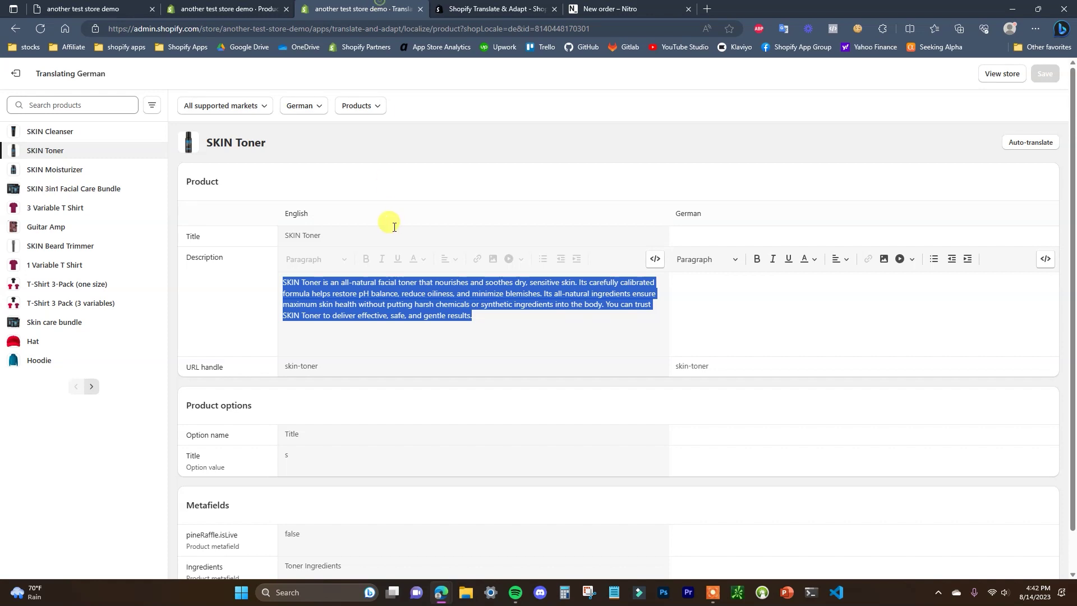
pyautogui.click(633, 4)
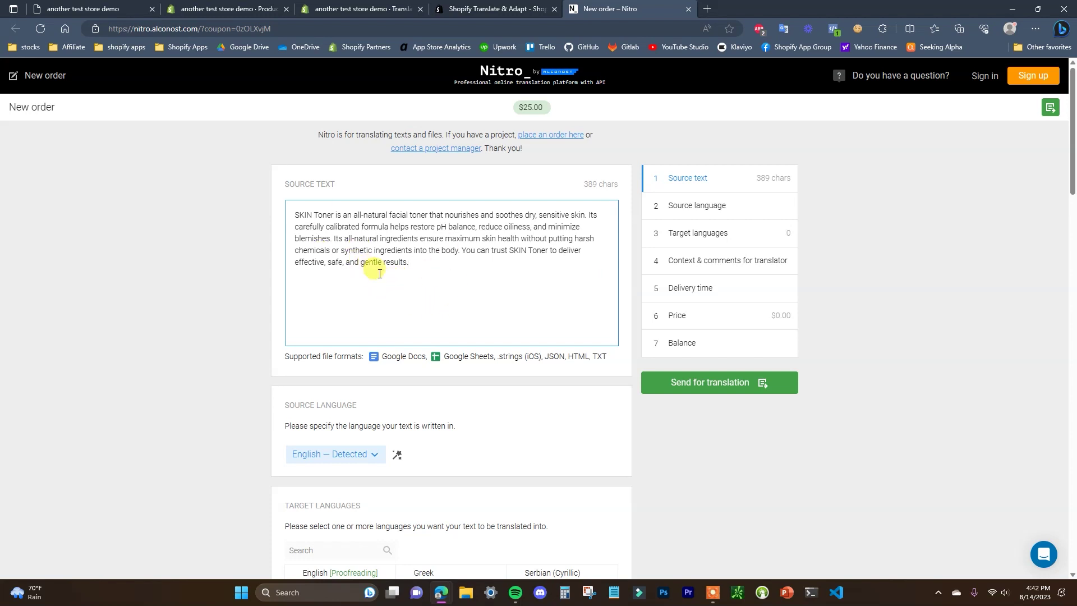
pyautogui.click(370, 9)
pyautogui.click(630, 8)
pyautogui.scroll(-3, 262, 270)
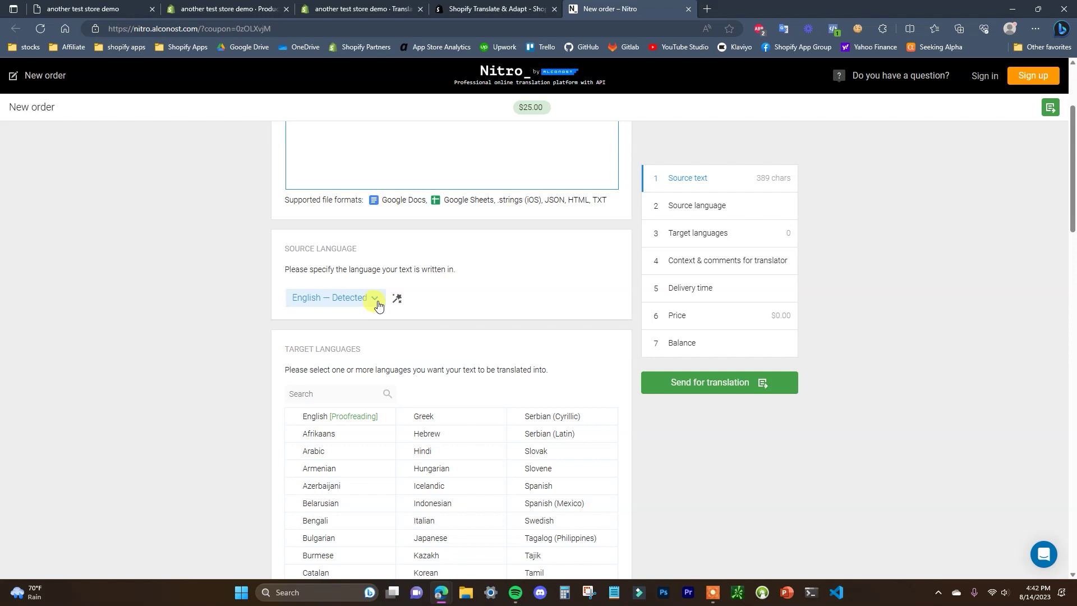
# Make German the only target language, dropping French and Spanish, for a $9.14 price
pyautogui.scroll(-3, 378, 302)
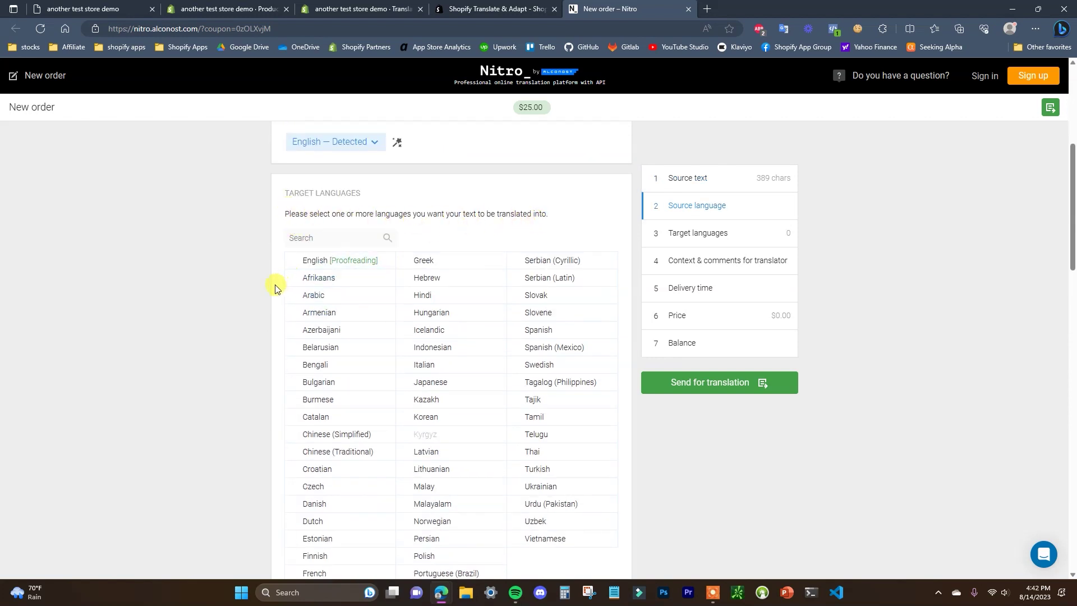
pyautogui.scroll(-1, 270, 320)
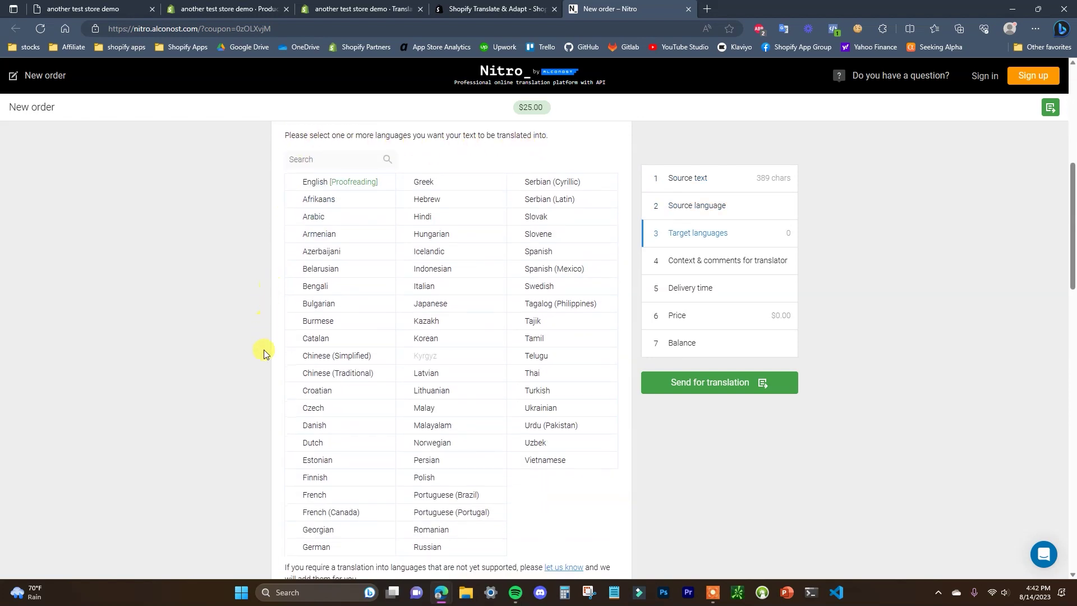
pyautogui.click(335, 547)
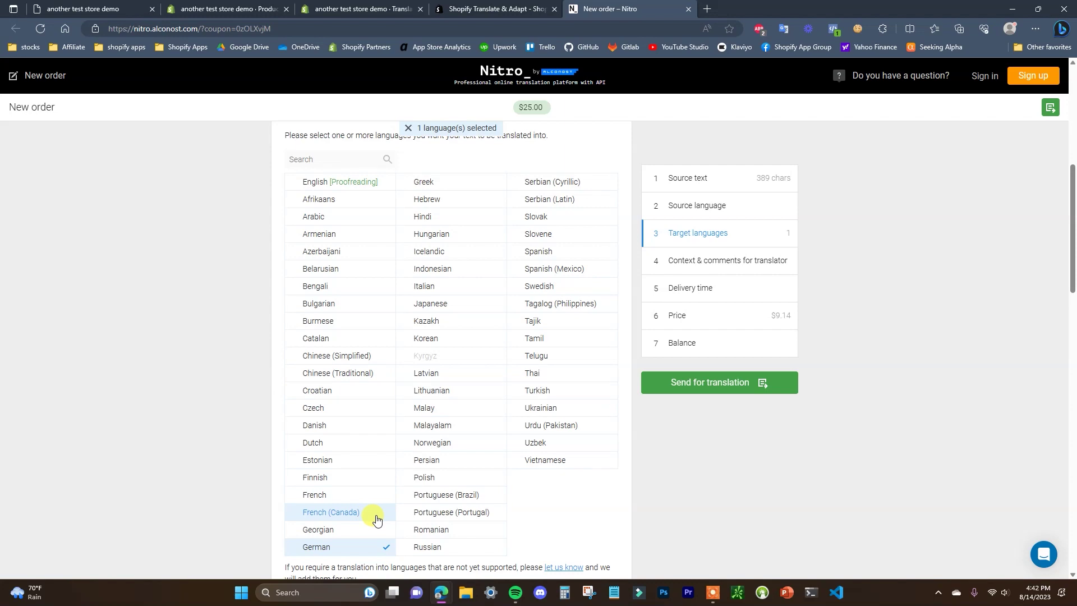
pyautogui.scroll(7, 381, 280)
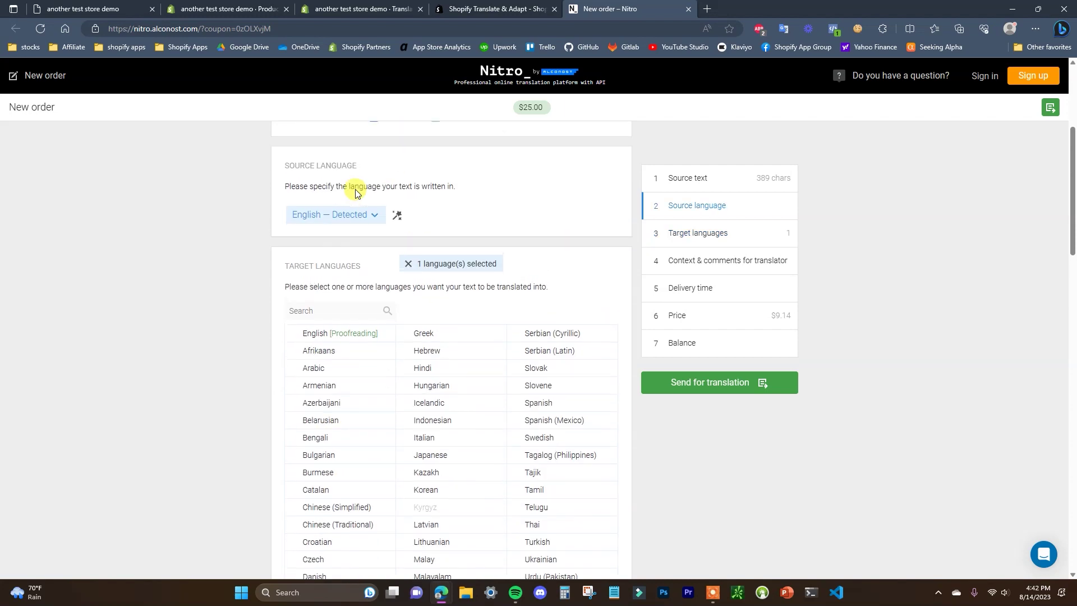
pyautogui.scroll(-8, 476, 363)
pyautogui.scroll(2, 378, 389)
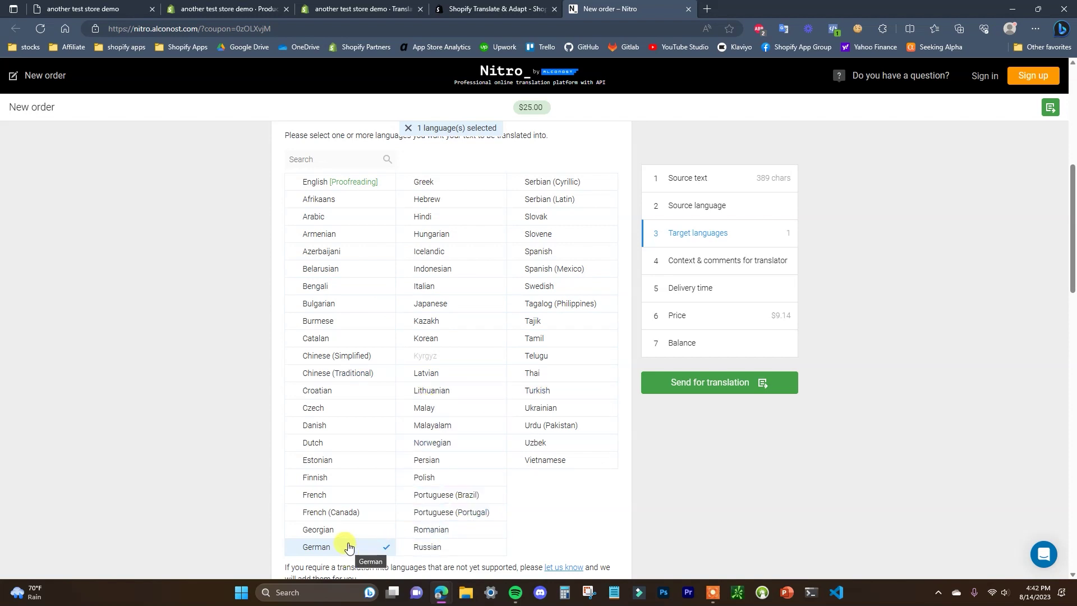
pyautogui.click(353, 501)
pyautogui.click(530, 253)
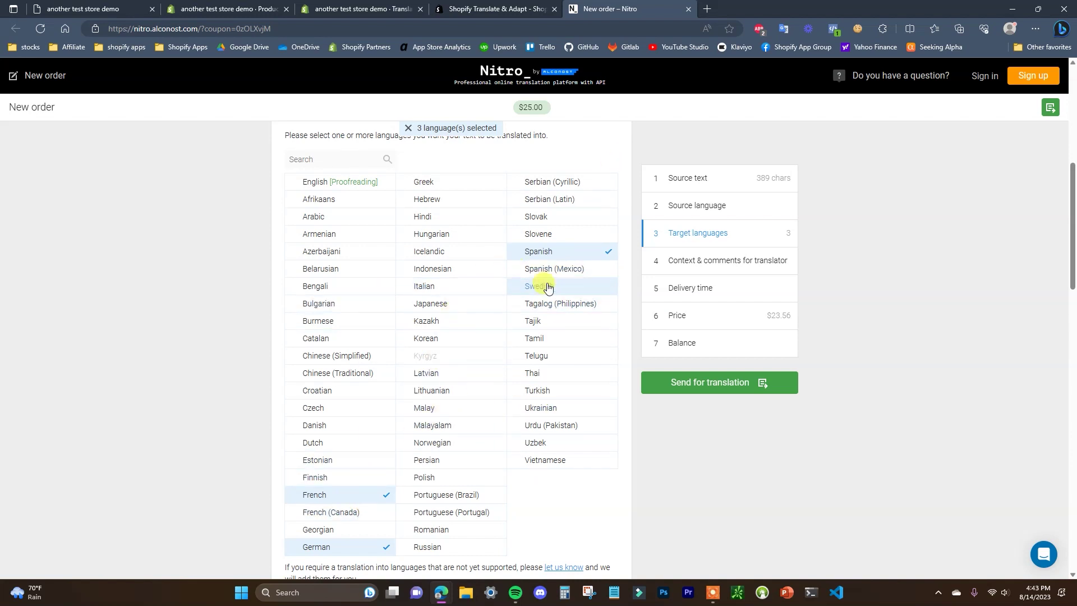
pyautogui.click(364, 501)
pyautogui.scroll(-7, 264, 321)
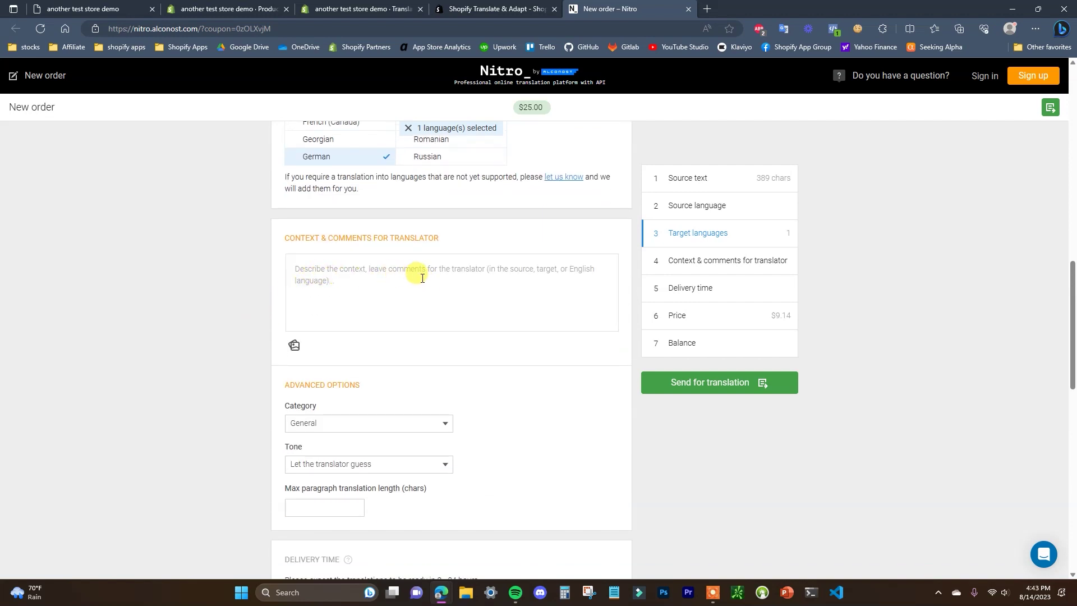
# Add the comment 'This is a product description for a skin toner.' and attach the toner bottle image
pyautogui.click(420, 275)
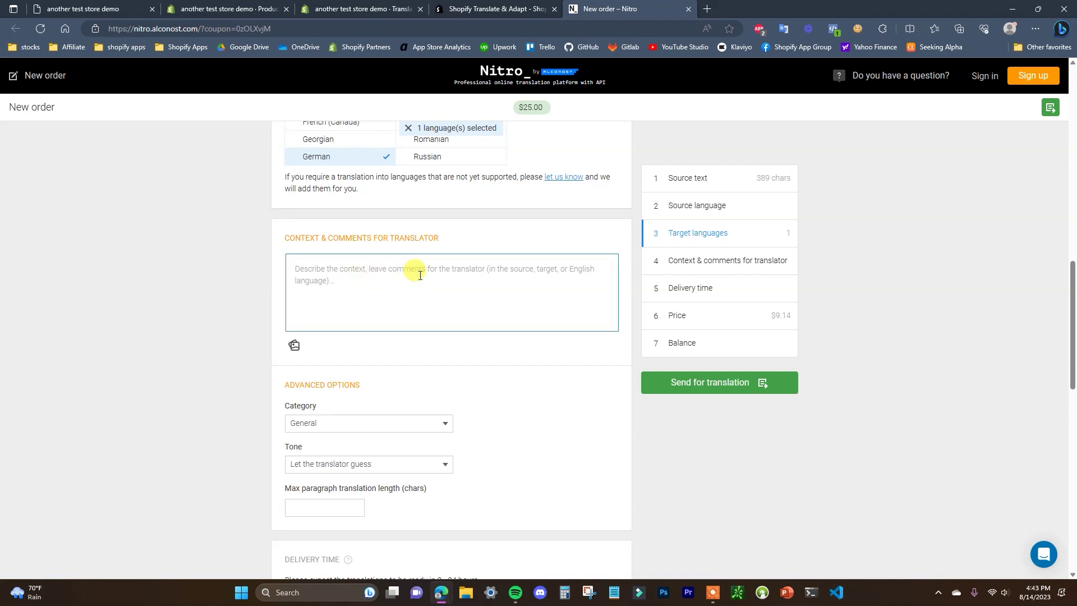
pyautogui.write('This is a product description for a skin toner.')
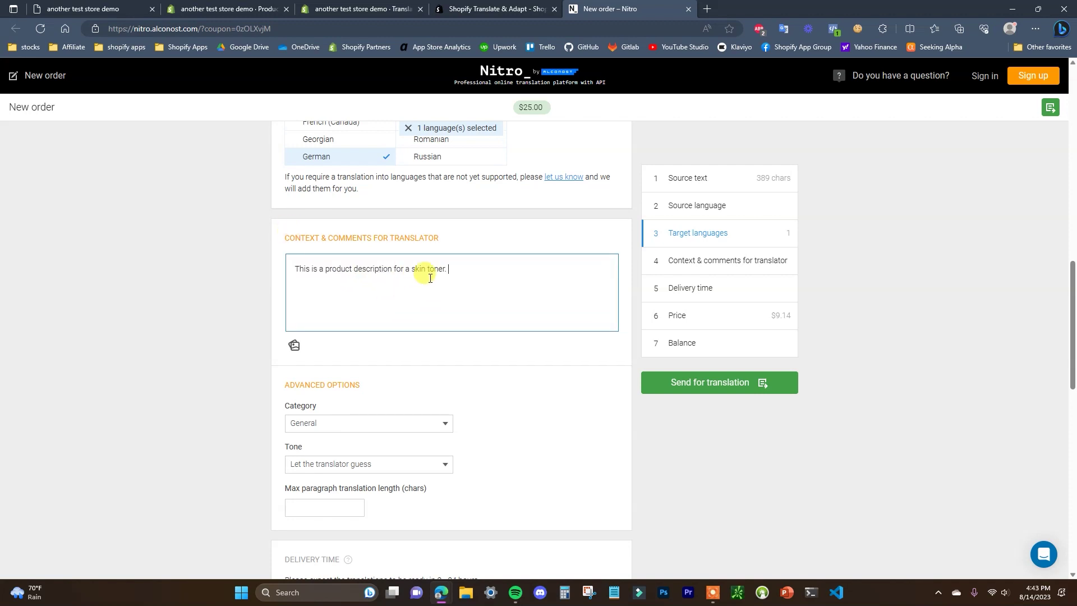
pyautogui.click(297, 344)
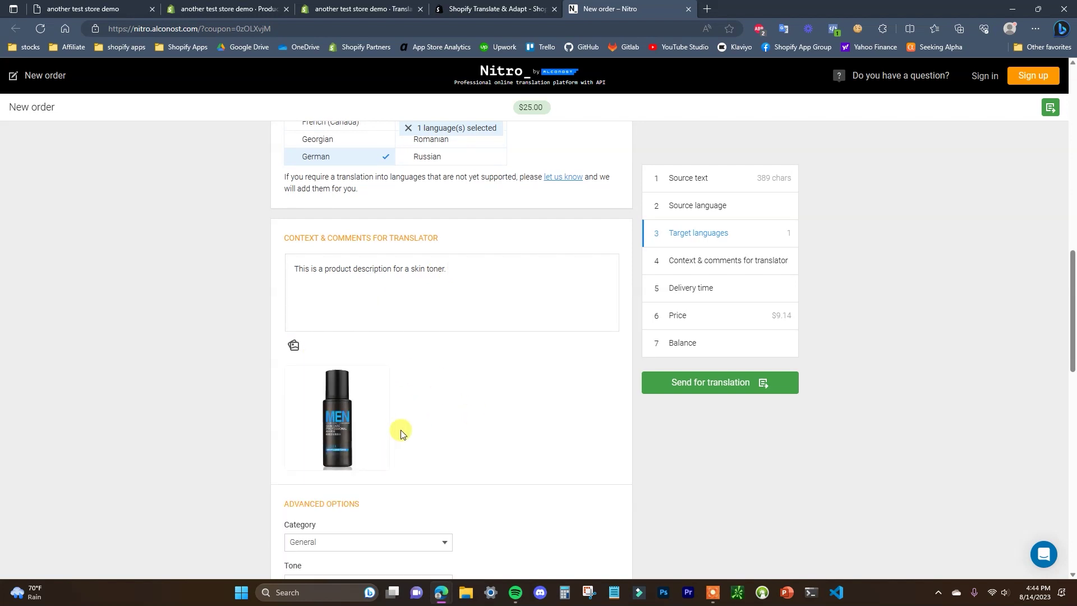
pyautogui.scroll(1, 400, 434)
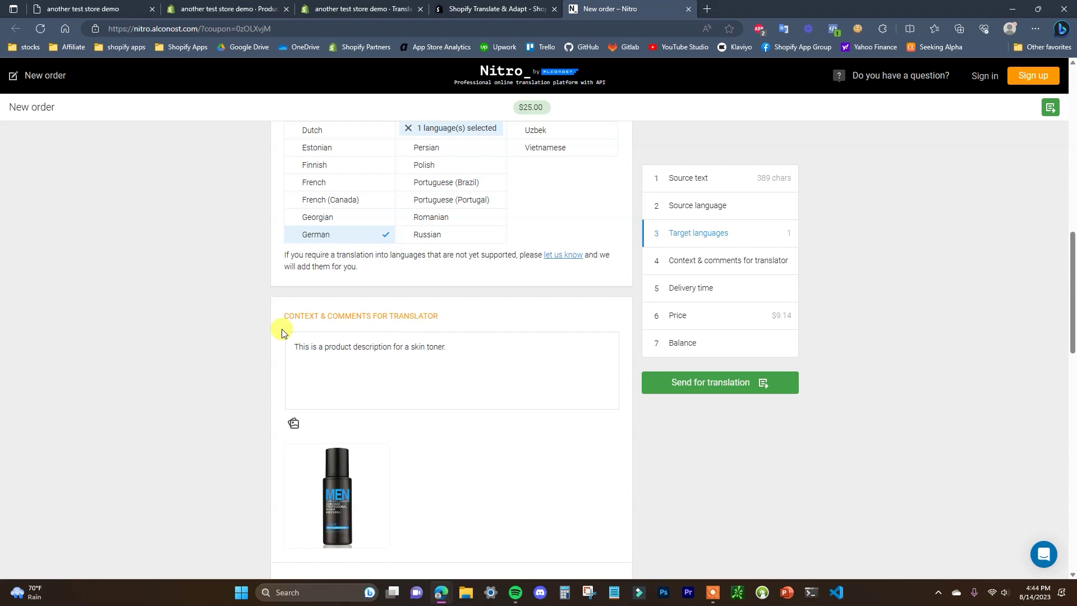
pyautogui.scroll(1, 428, 445)
pyautogui.scroll(-1, 415, 412)
pyautogui.scroll(-1, 381, 381)
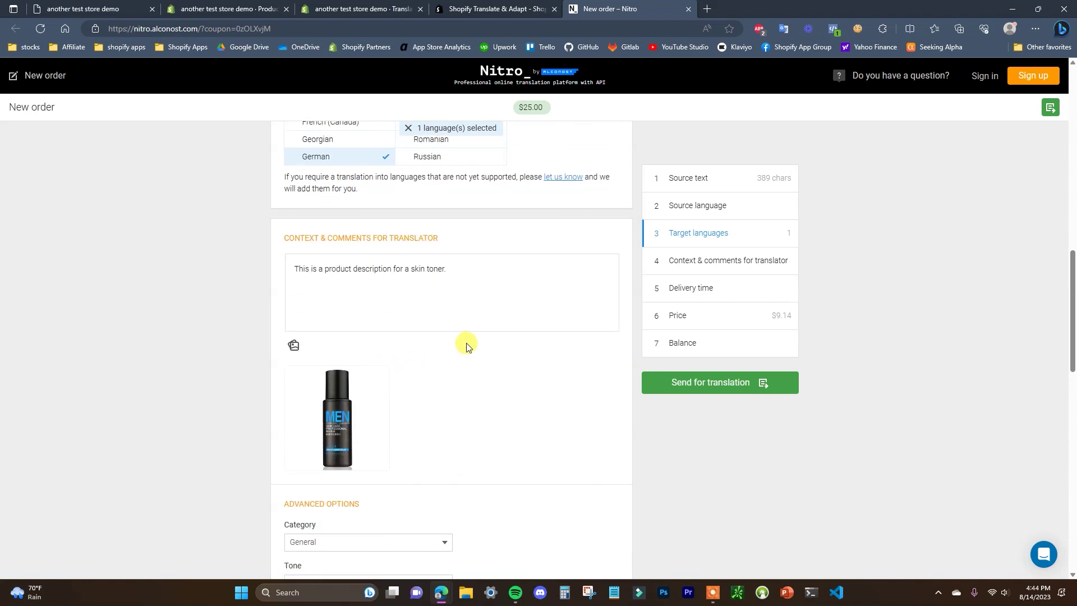
pyautogui.scroll(-1, 465, 343)
pyautogui.scroll(-2, 464, 343)
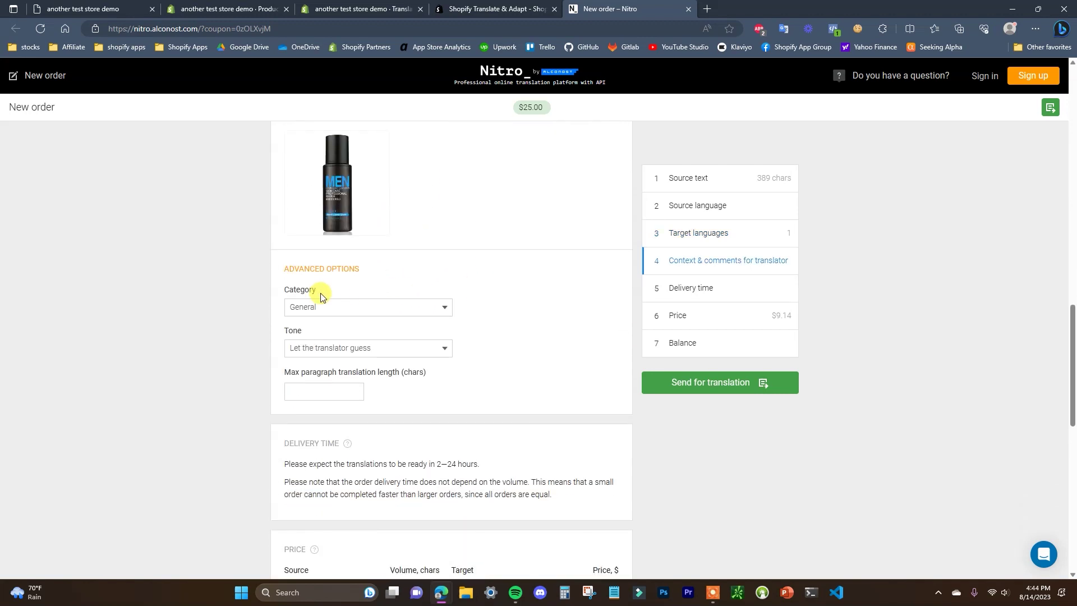
# Keep the General category and set the tone to Informal (For example: hey man)
pyautogui.click(431, 308)
pyautogui.scroll(-1, 365, 403)
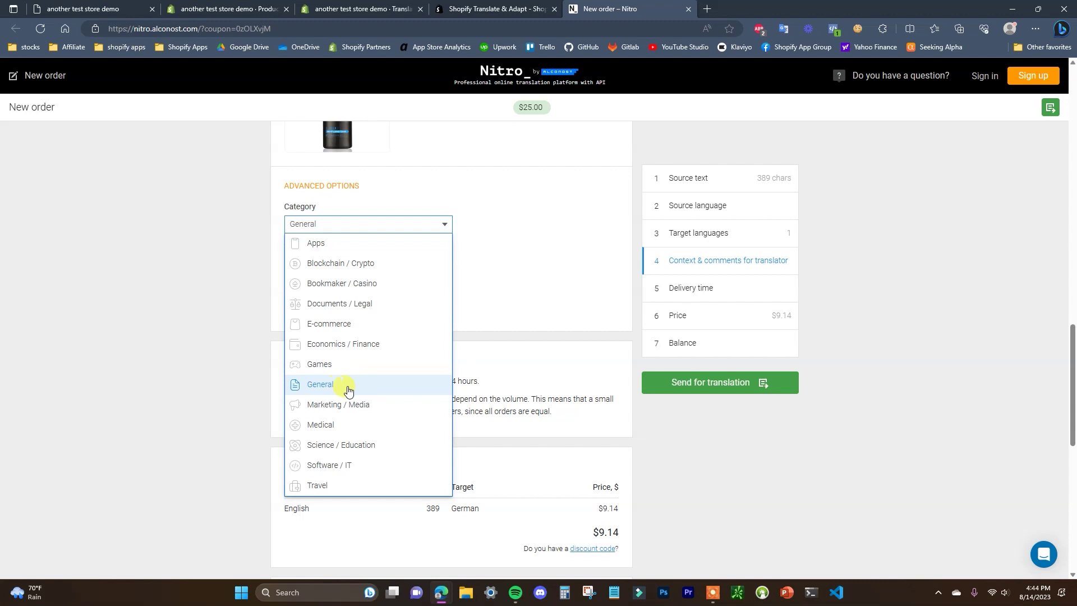
pyautogui.click(256, 382)
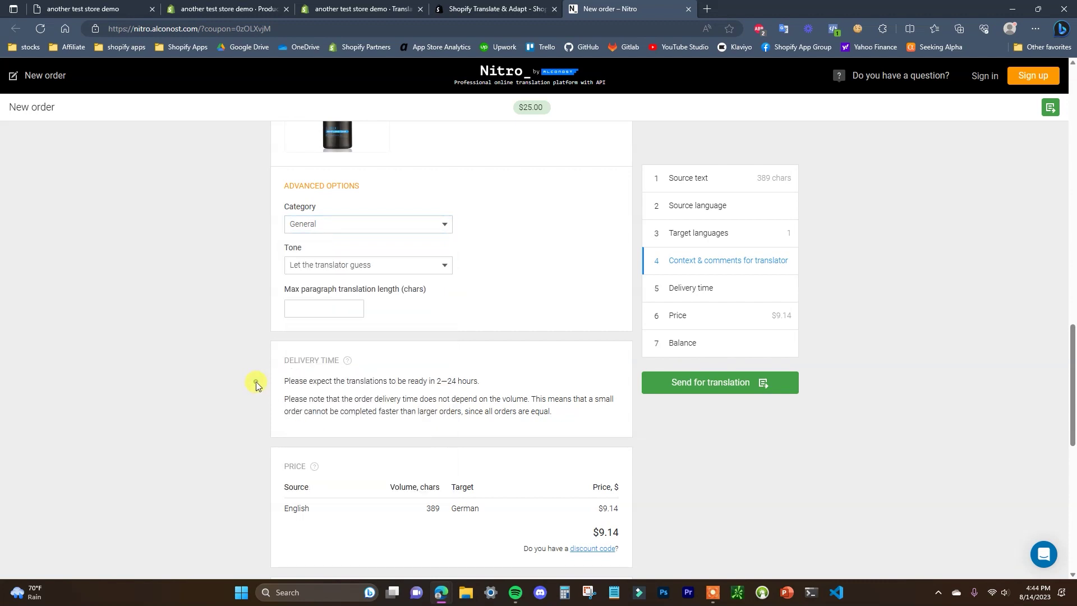
pyautogui.click(440, 269)
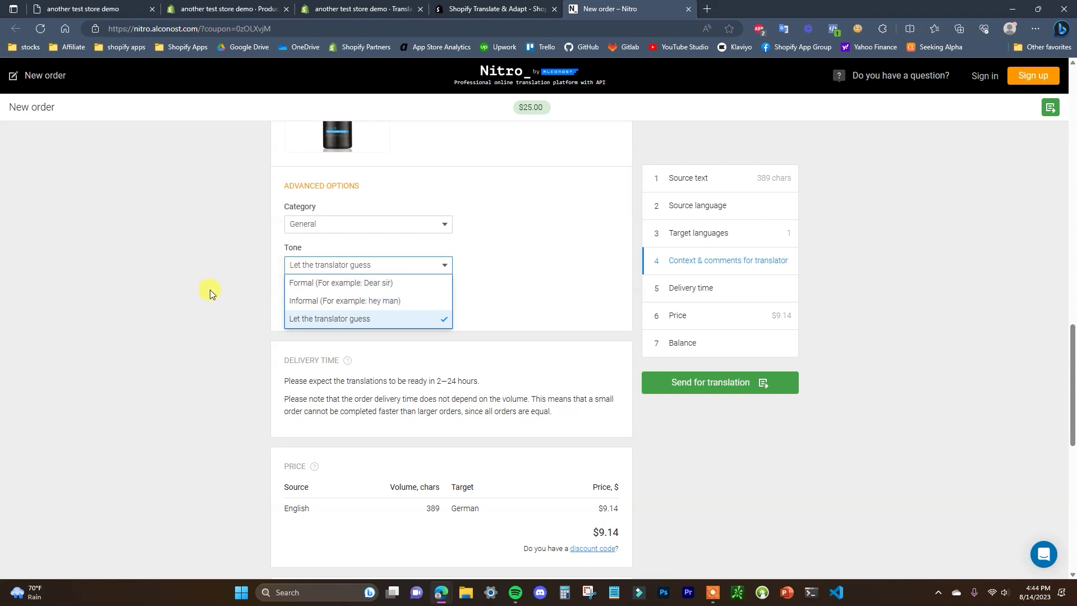
pyautogui.click(420, 302)
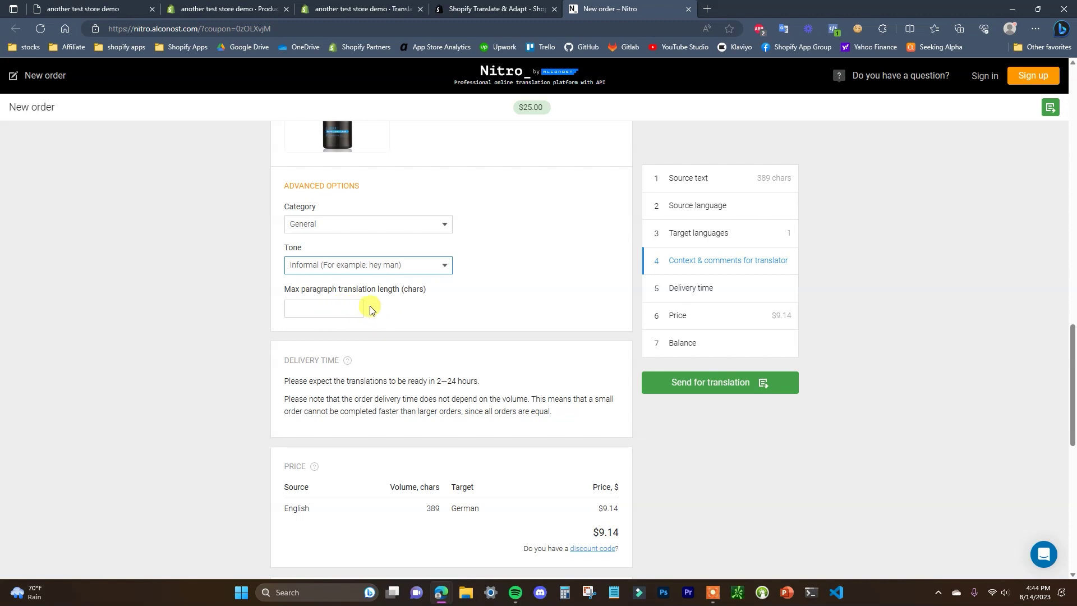
pyautogui.scroll(-1, 370, 310)
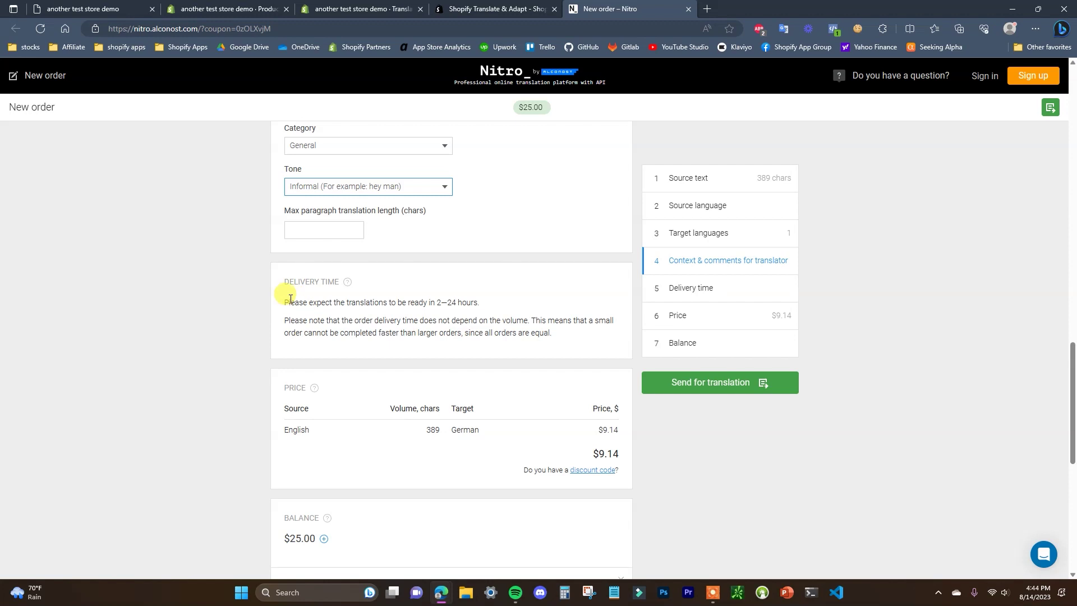
pyautogui.moveTo(284, 302); pyautogui.dragTo(496, 303)
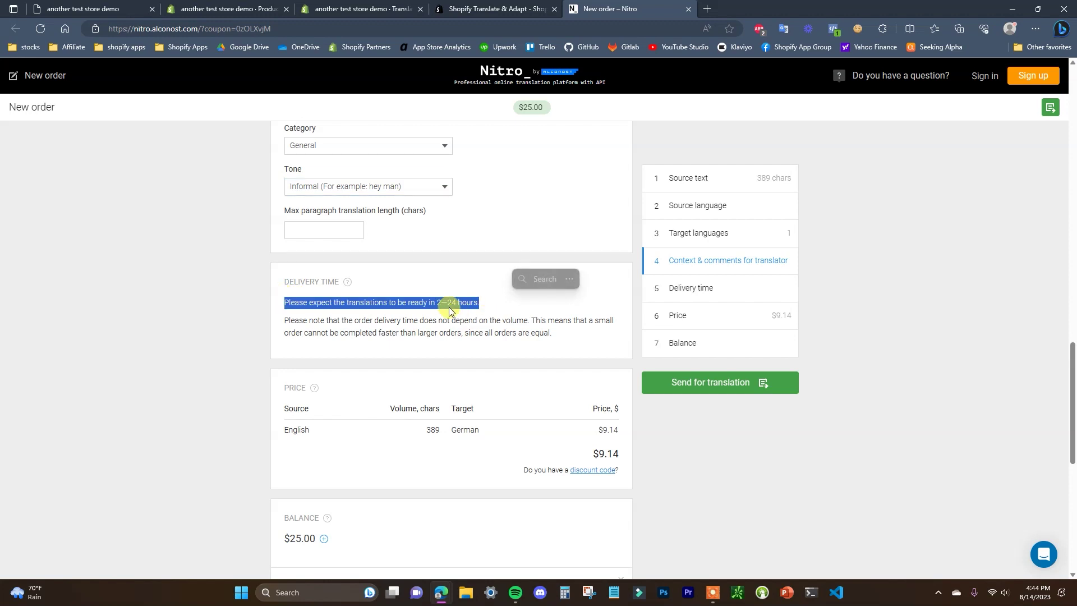
pyautogui.click(415, 302)
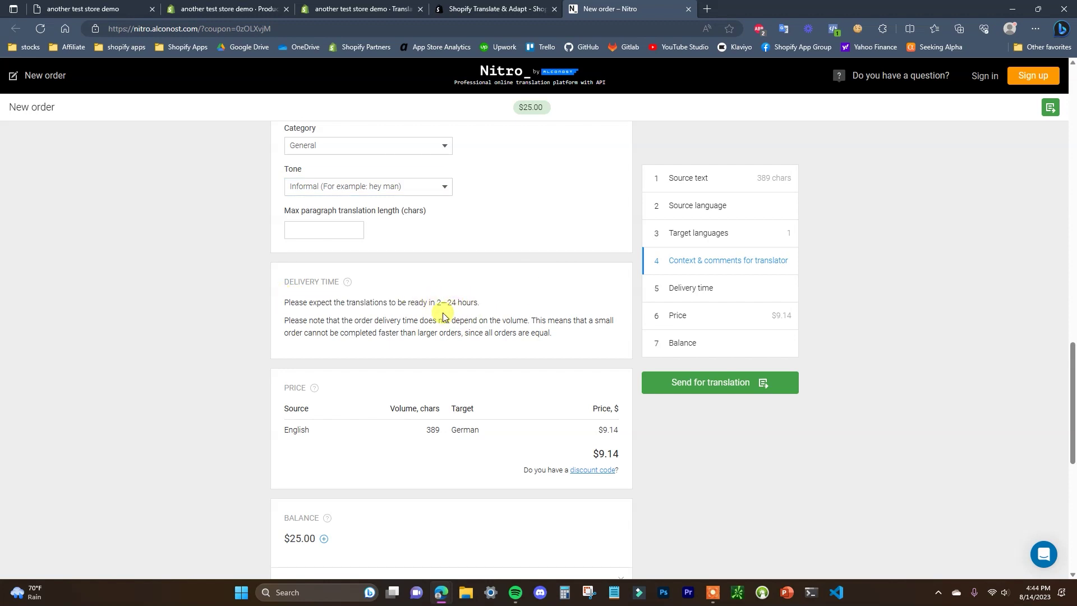
pyautogui.scroll(-2, 431, 311)
pyautogui.scroll(-1, 435, 309)
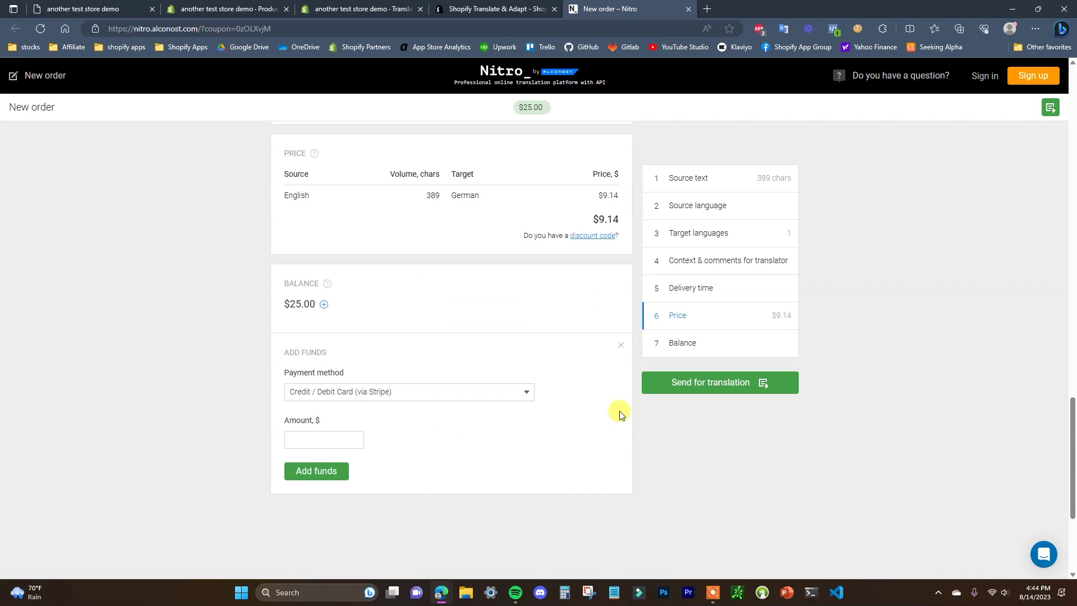
pyautogui.scroll(2, 632, 403)
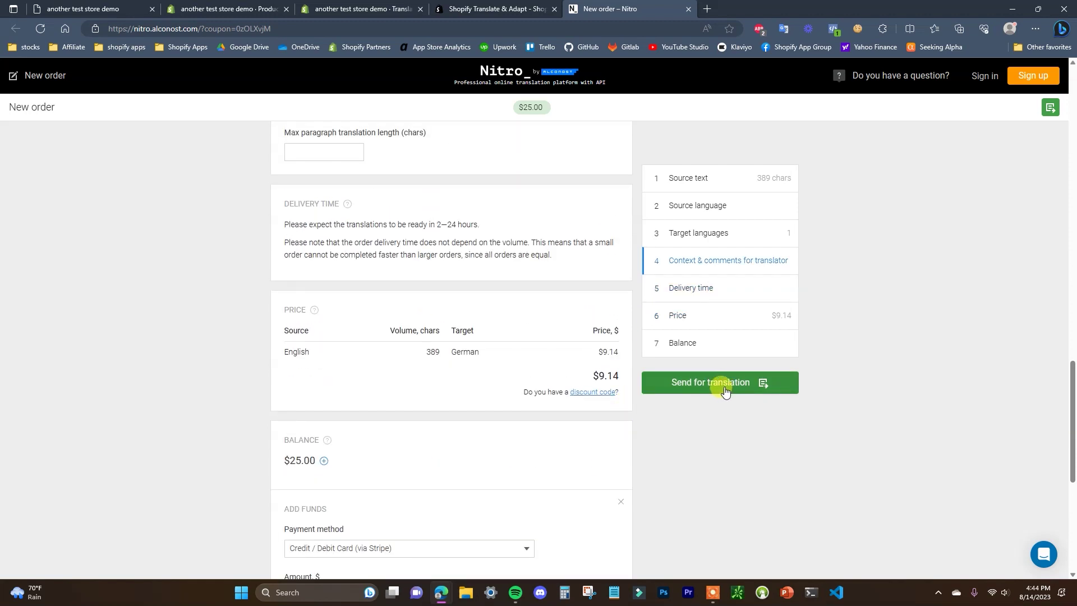
# Send the 389-character English-to-German order at $9.14 to the Queue
pyautogui.click(724, 391)
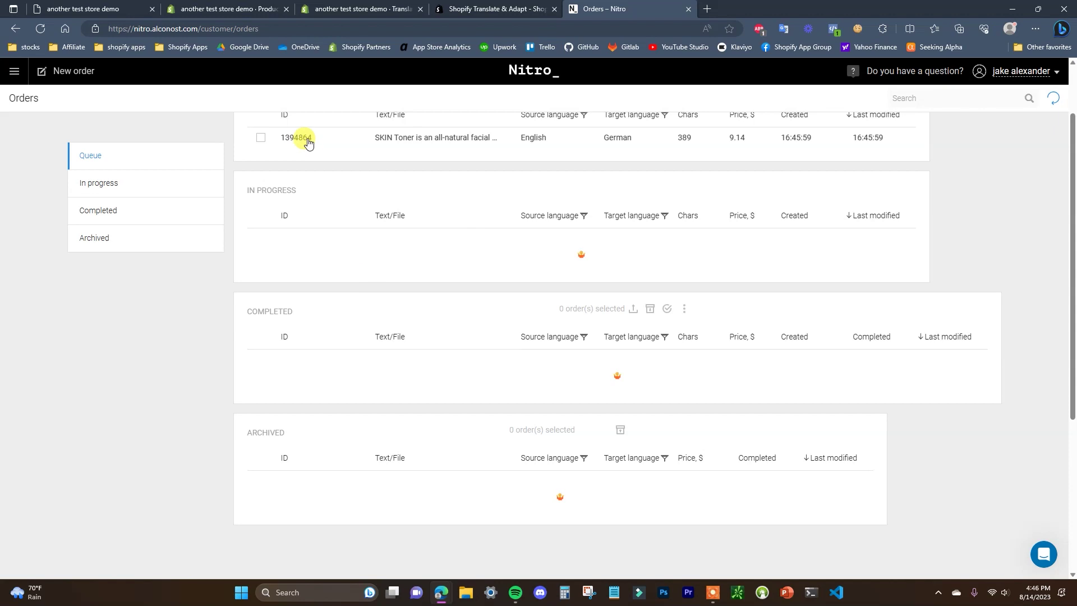
pyautogui.scroll(1, 356, 330)
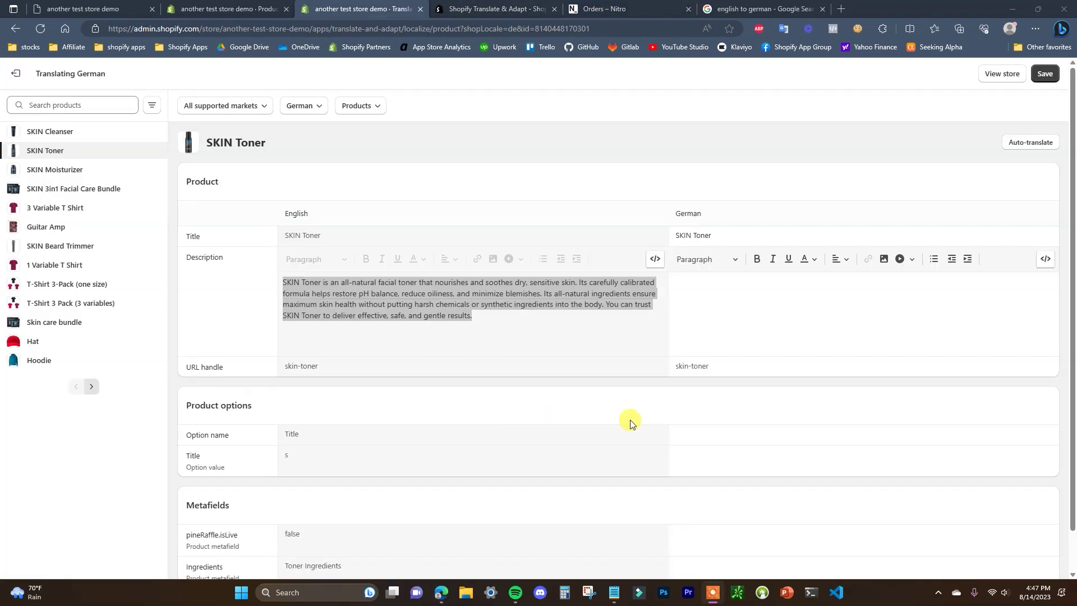
# Paste the full German translation into SKIN Toner's German description, save it, and return to the overview
pyautogui.click(692, 283)
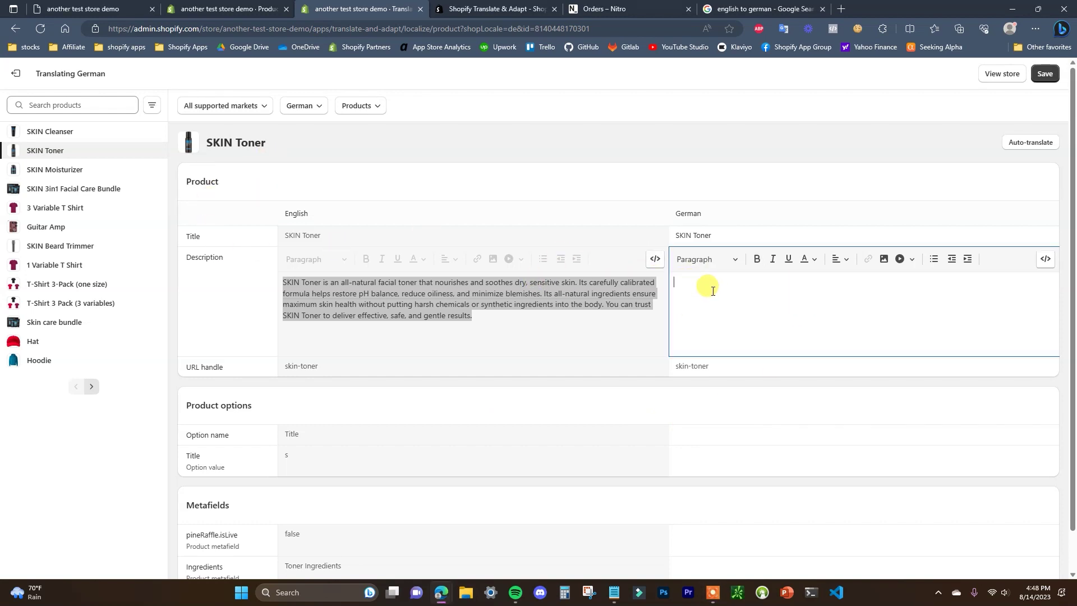
pyautogui.write('SKIN Toner ist ein rein natürliches Gesichtswasser, das trockene, empfindliche Haut pflegt und beruhigt. Seine sorgfältig abgestimmte Formel hilft dabei, das pH-Gleichgewicht wiederherzustellen, Fettigkeit zu reduzieren und Hautunreinheiten zu minimieren. Seine rein natürlichen Inhaltsstoffe sorgen für maximale Hautgesundheit, ohne dass aggressive Chemikalien oder synthetische Inhaltsstoffe in den Körper gelangen. Sie können darauf vertrauen, dass SKIN Toner wirksame, sichere und sanfte Ergebnisse liefert.')
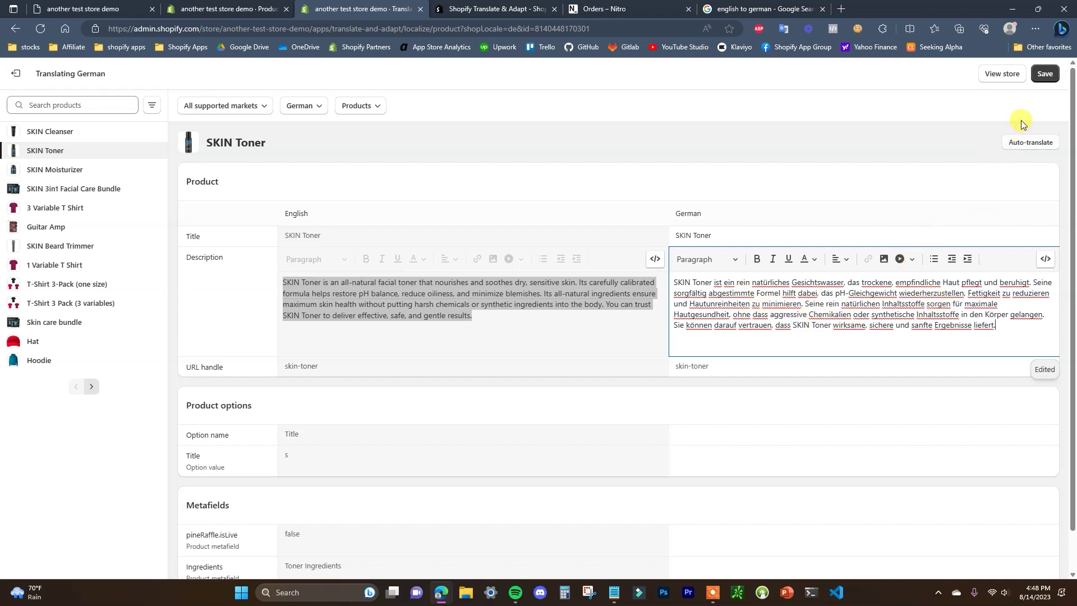
pyautogui.click(1048, 75)
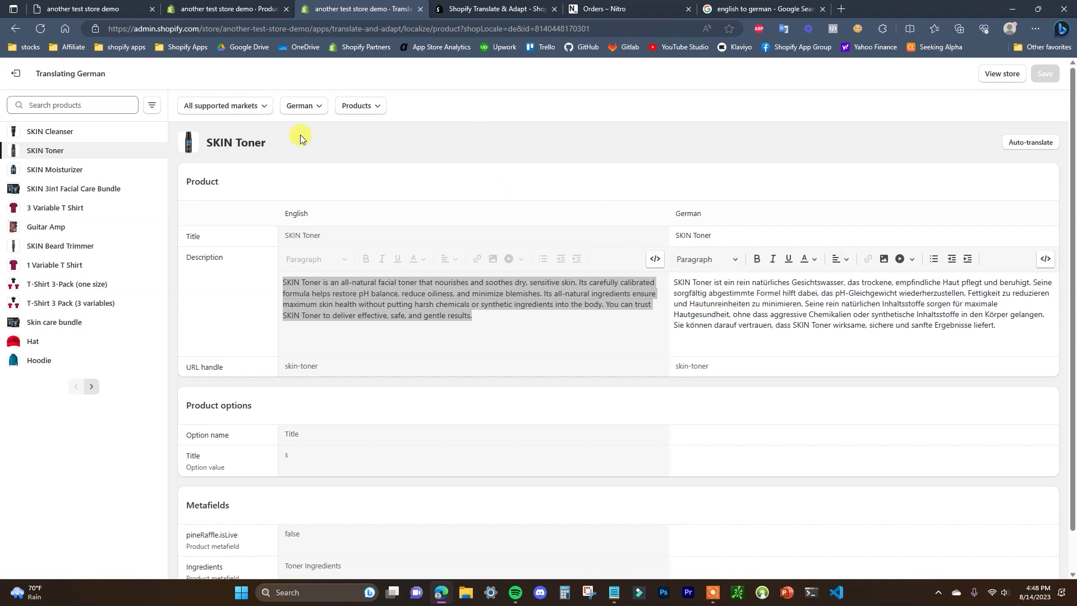
pyautogui.click(25, 80)
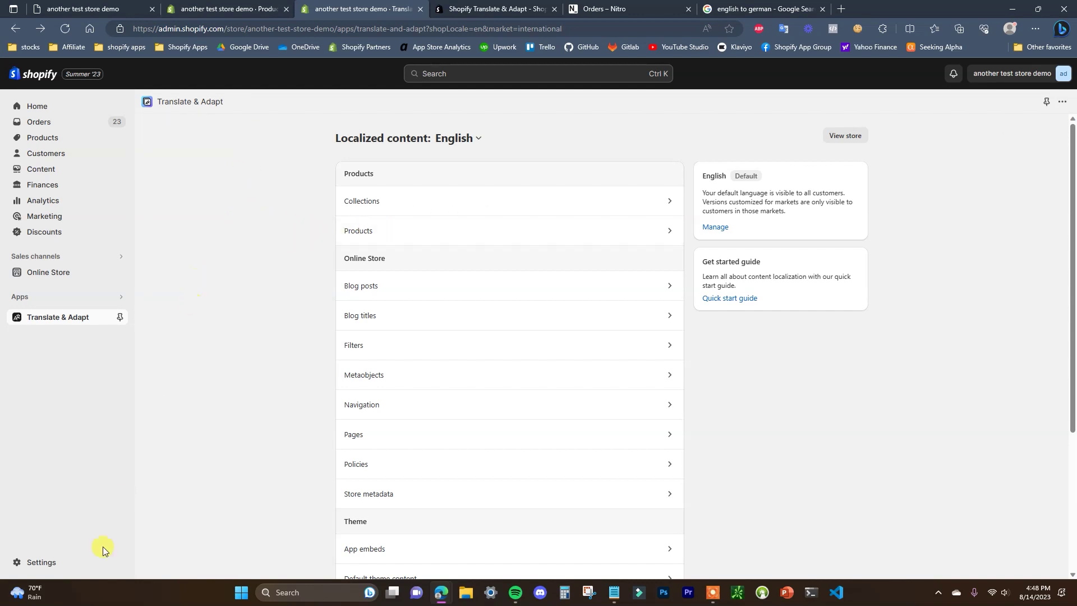
# Publish German in Settings > Languages, then view the online storefront in a new tab
pyautogui.click(50, 562)
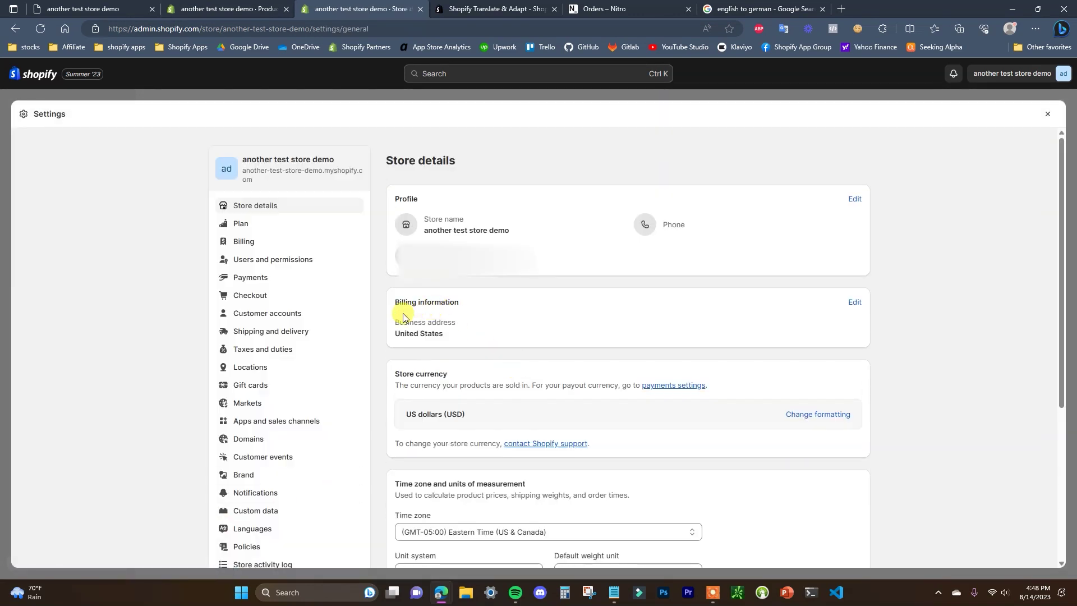
pyautogui.click(278, 528)
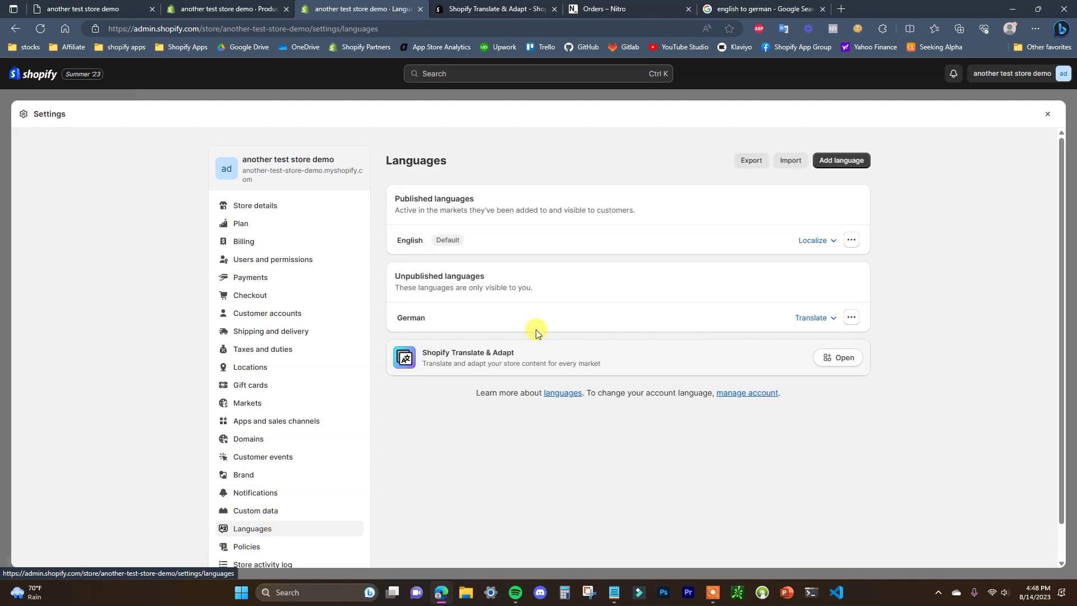
pyautogui.click(852, 319)
pyautogui.click(840, 340)
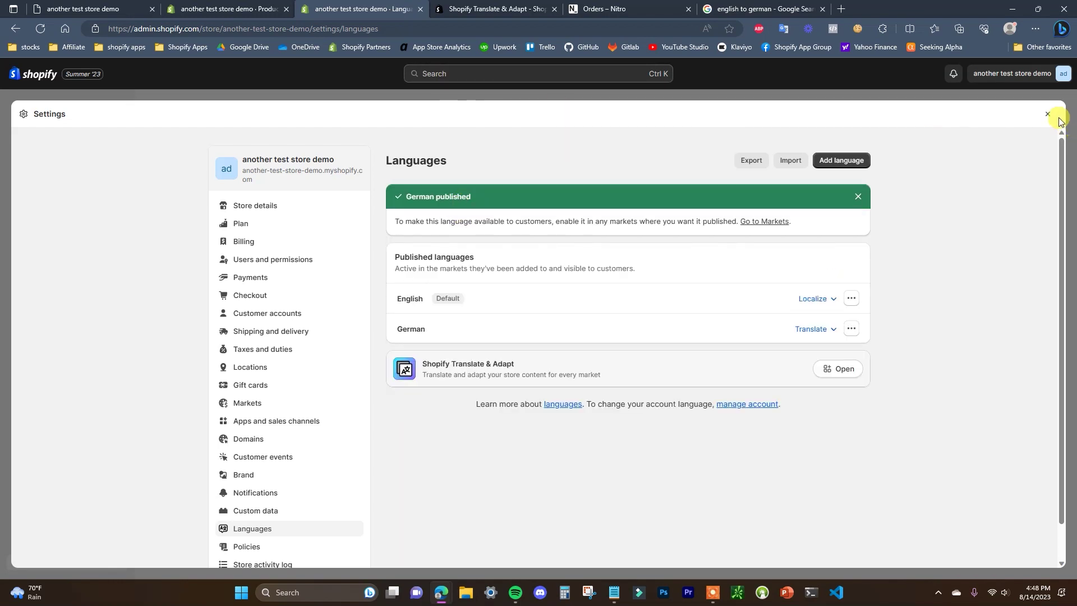
pyautogui.click(1047, 113)
pyautogui.click(120, 273)
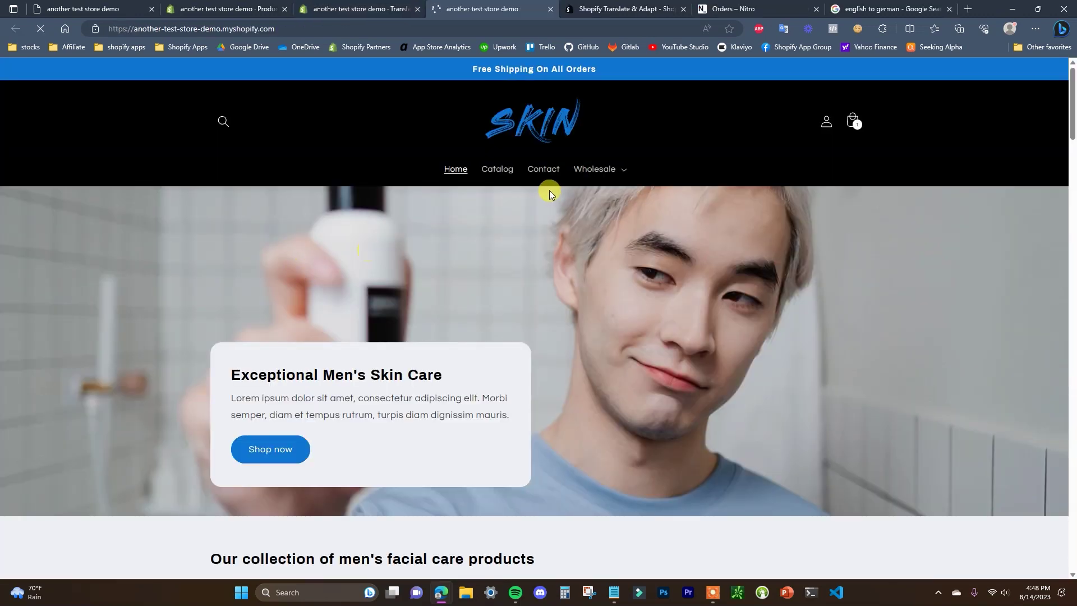
# Open the SKIN Toner product page from the storefront catalog
pyautogui.click(497, 170)
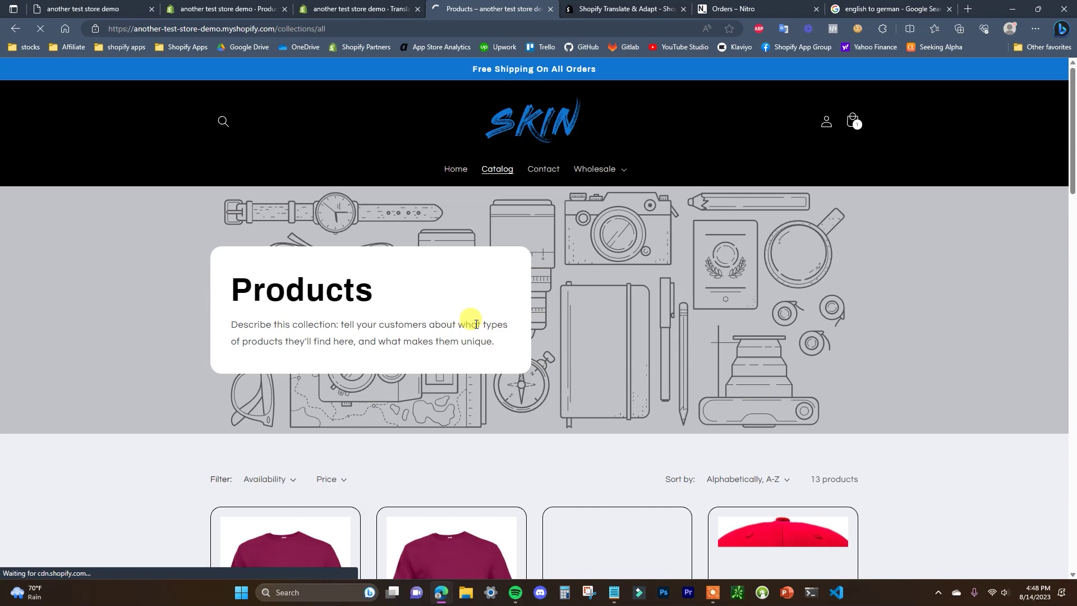
pyautogui.scroll(-10, 476, 324)
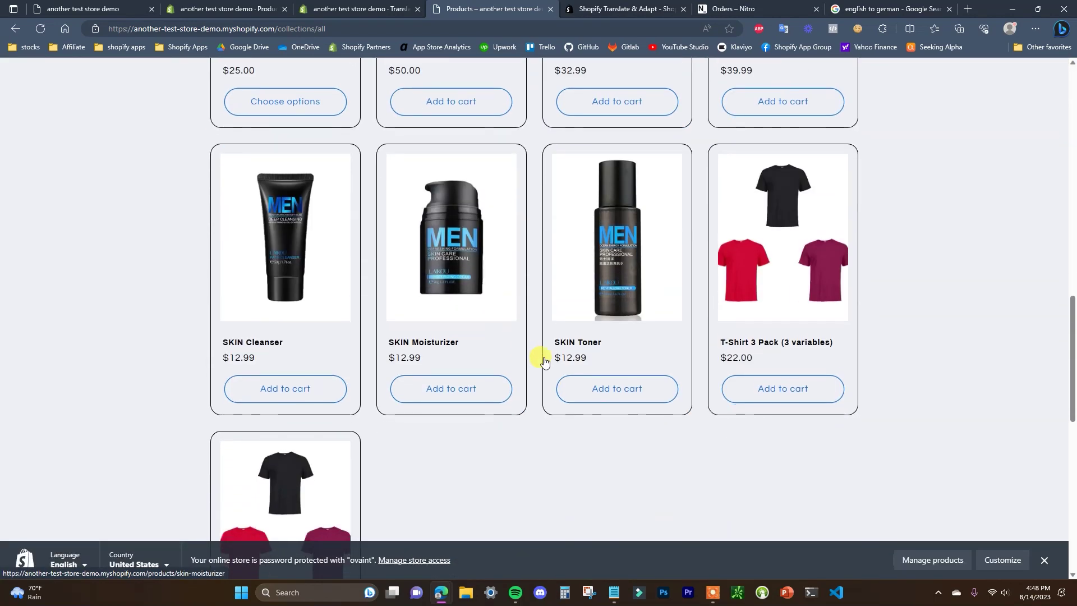
pyautogui.click(644, 338)
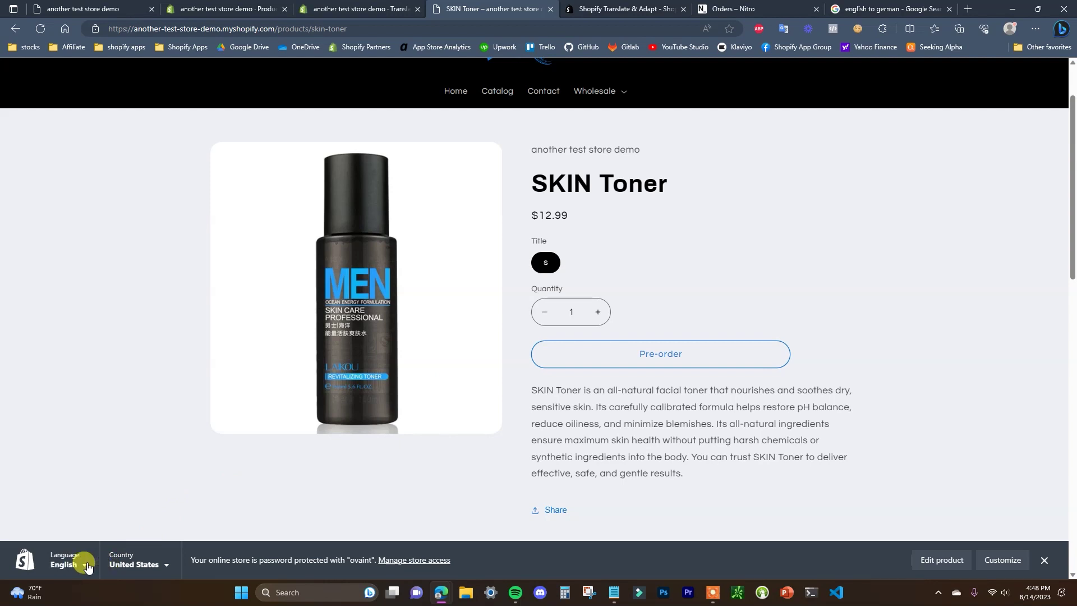
# Switch the storefront to German and check the translated product description
pyautogui.click(83, 569)
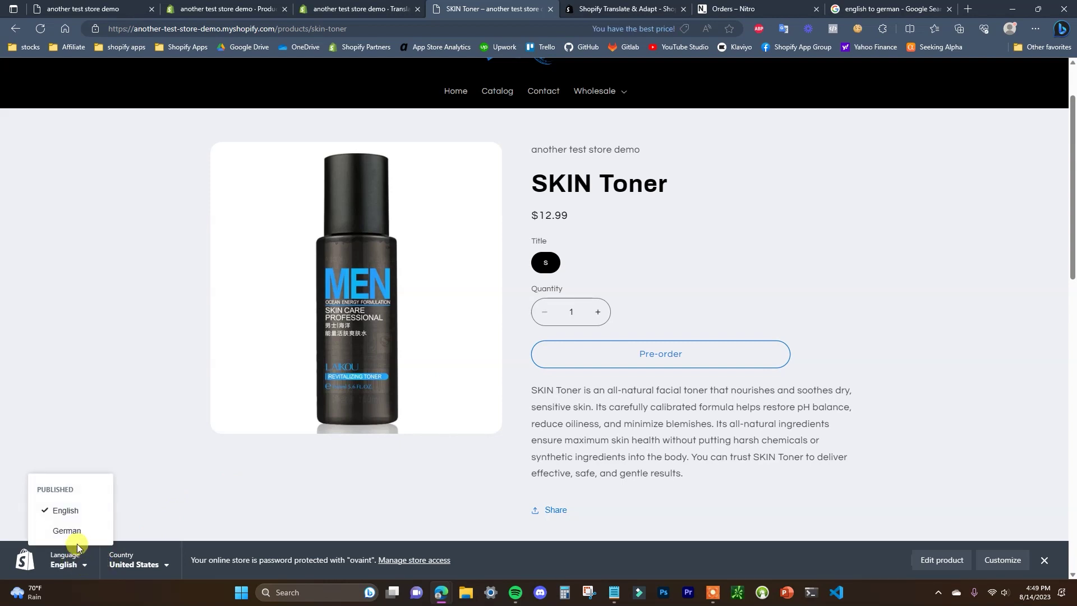
pyautogui.click(75, 537)
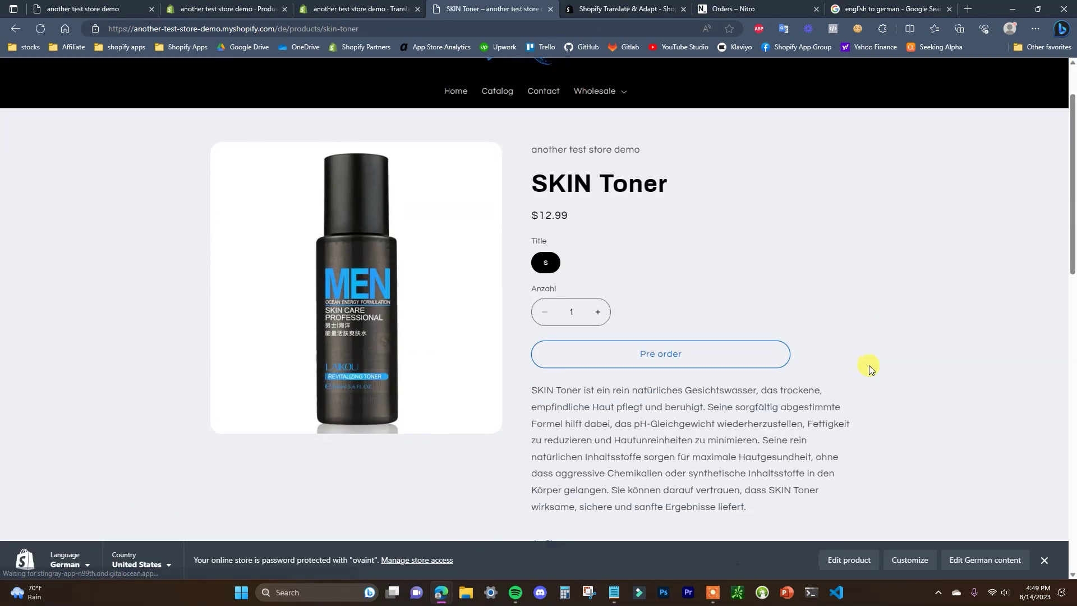
pyautogui.scroll(-1, 869, 367)
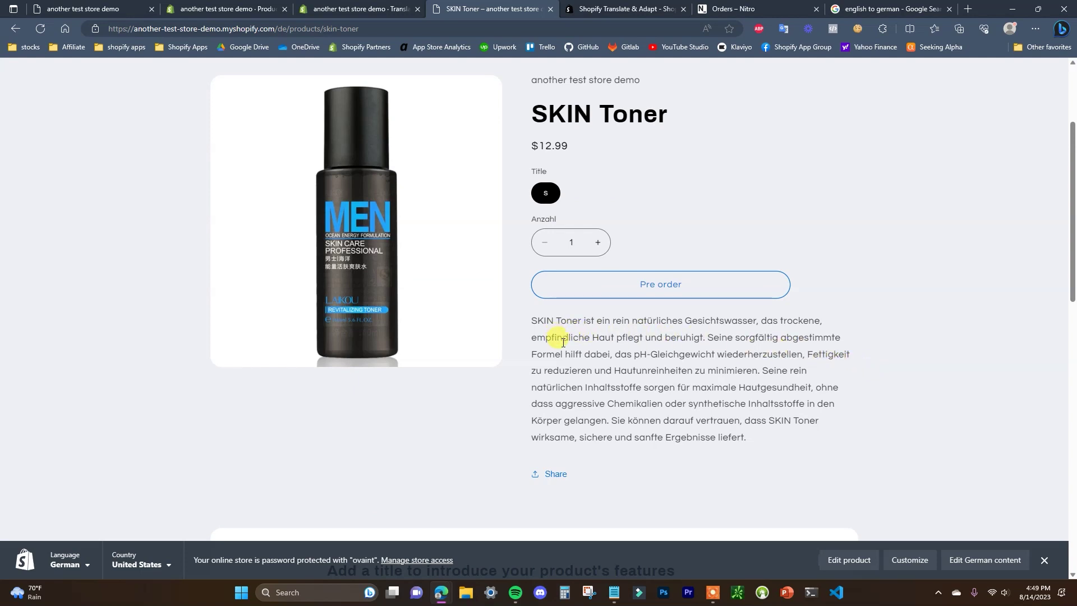
pyautogui.moveTo(532, 321); pyautogui.dragTo(767, 435)
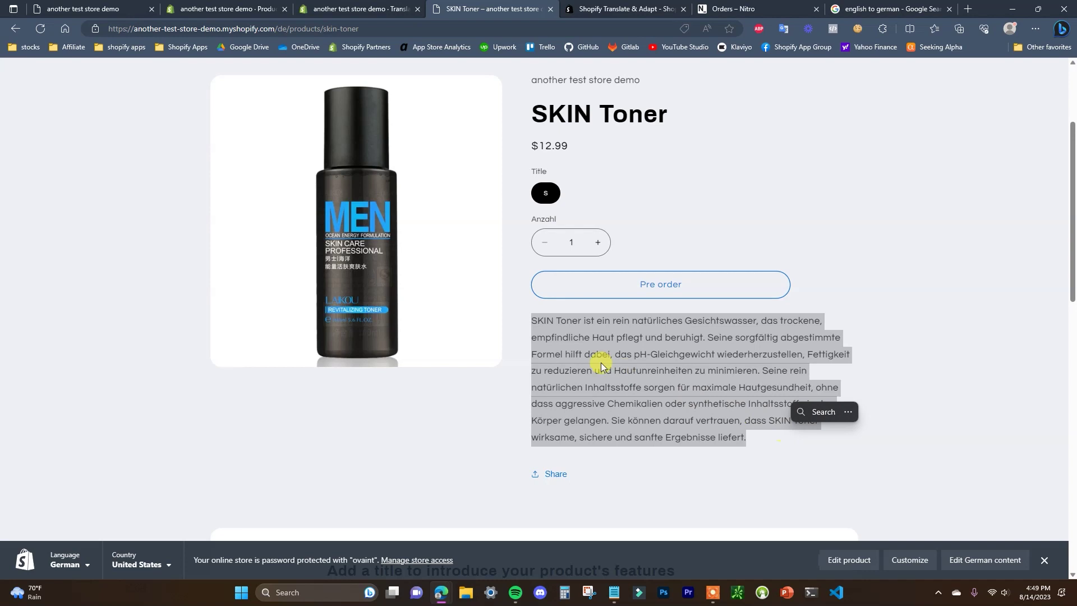
pyautogui.click(776, 422)
pyautogui.hotkey('ctrl', 'shift', 'Tab')
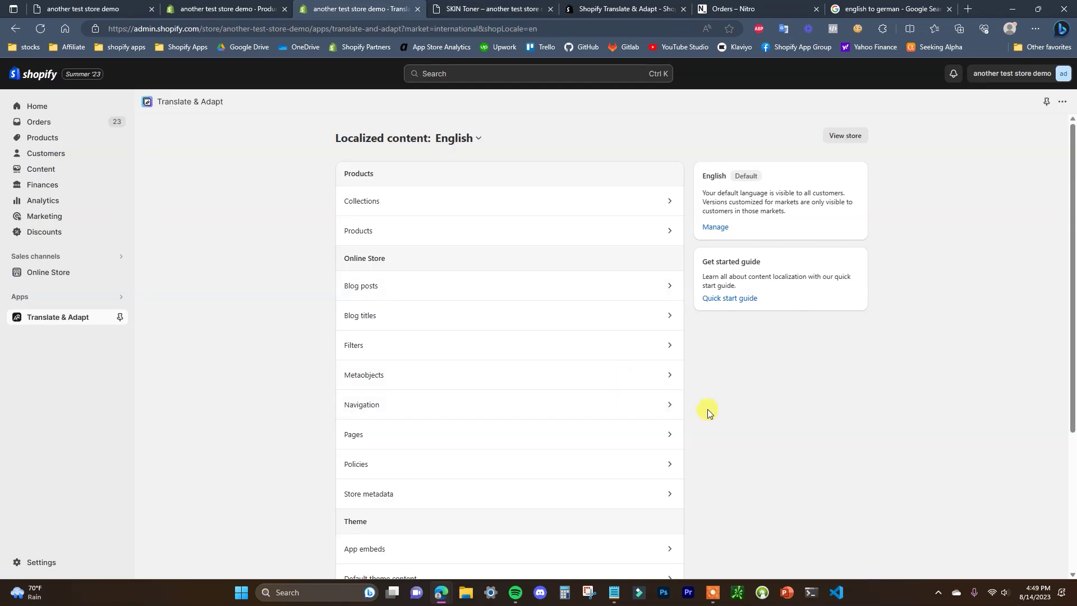